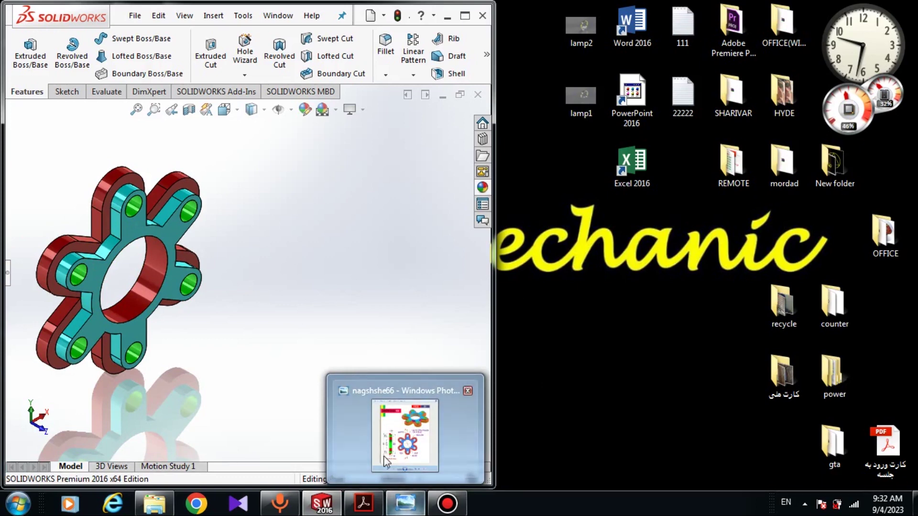
Bring up the nagshshe66 exercise drawing in Windows Photo Viewer beside the modelling window.
{"action": "left_click", "coordinate": [405, 421]}
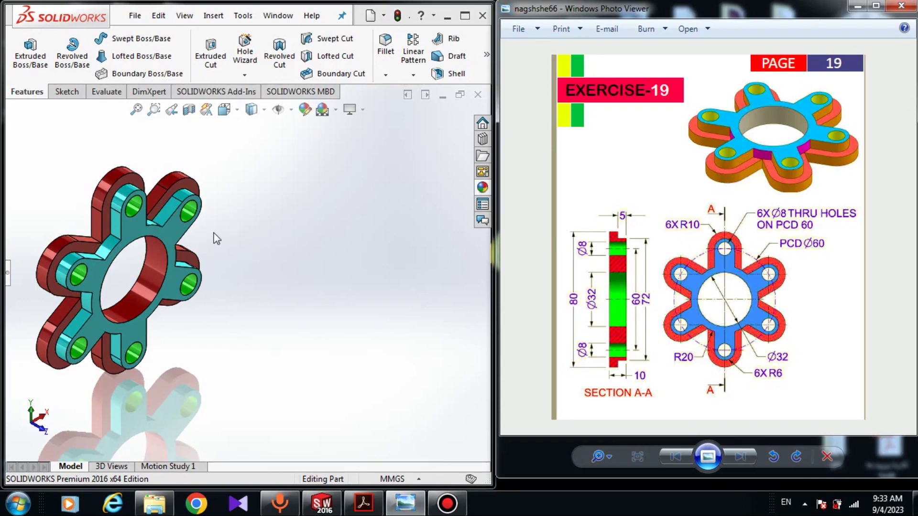
{"action": "left_click", "coordinate": [862, 5]}
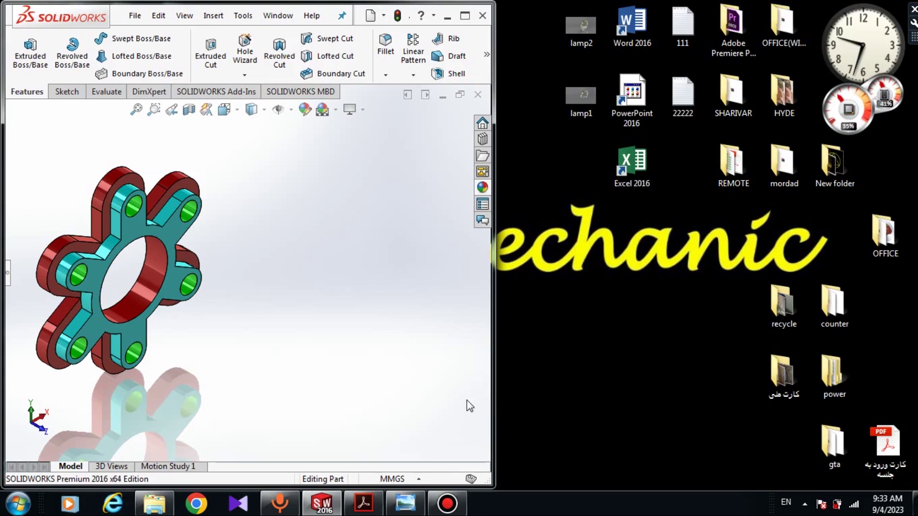
{"action": "left_click", "coordinate": [406, 503]}
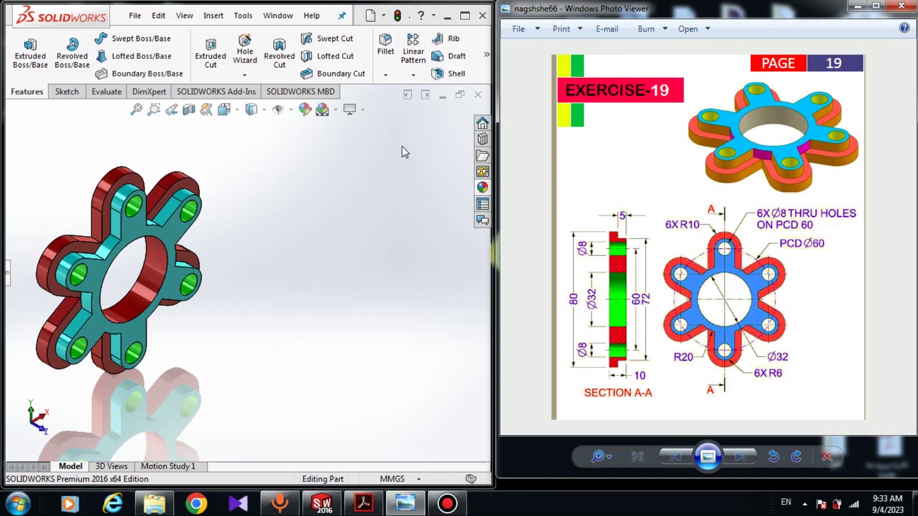
Close the finished model and start a sketch on the Front Plane of a new part.
{"action": "left_click", "coordinate": [478, 95]}
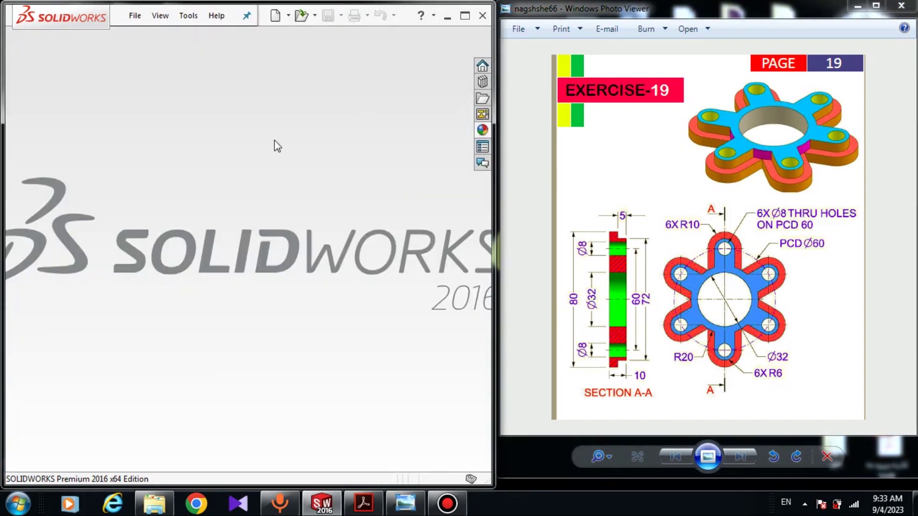
{"action": "left_click", "coordinate": [276, 16]}
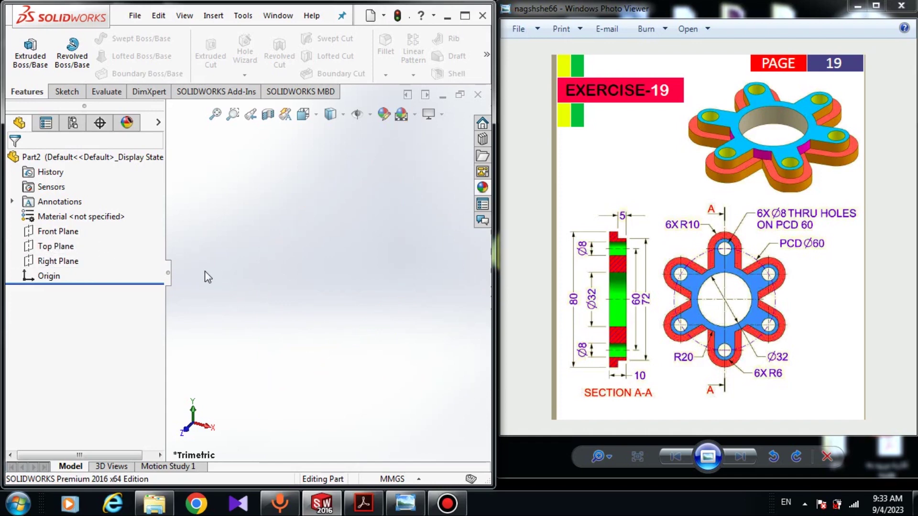
{"action": "left_click", "coordinate": [56, 234]}
{"action": "left_click", "coordinate": [72, 210]}
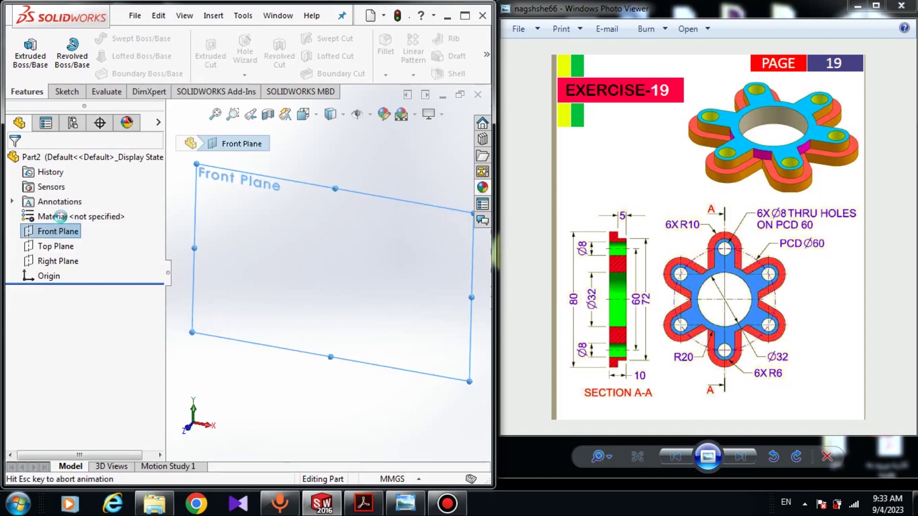
{"action": "left_click", "coordinate": [174, 295]}
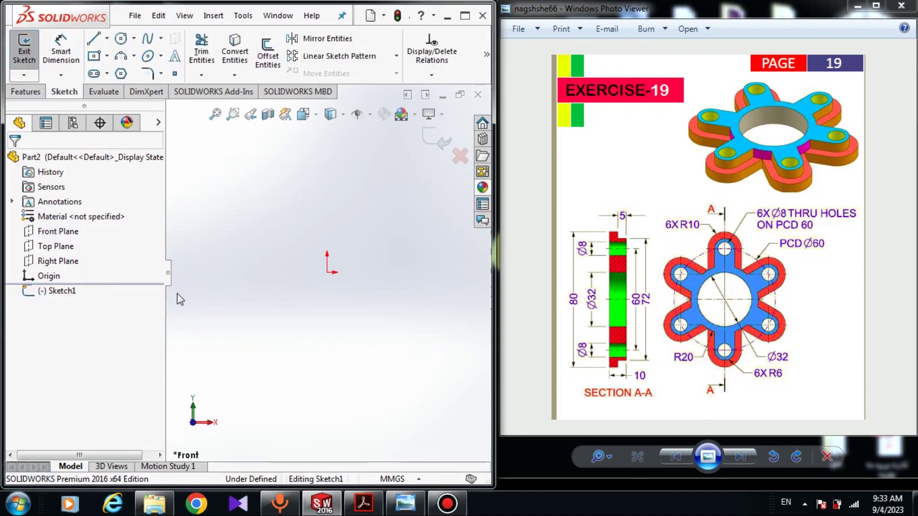
Sketch two concentric circles centred on the origin, the inner one with a radius of about 44 mm.
{"action": "left_click", "coordinate": [120, 40]}
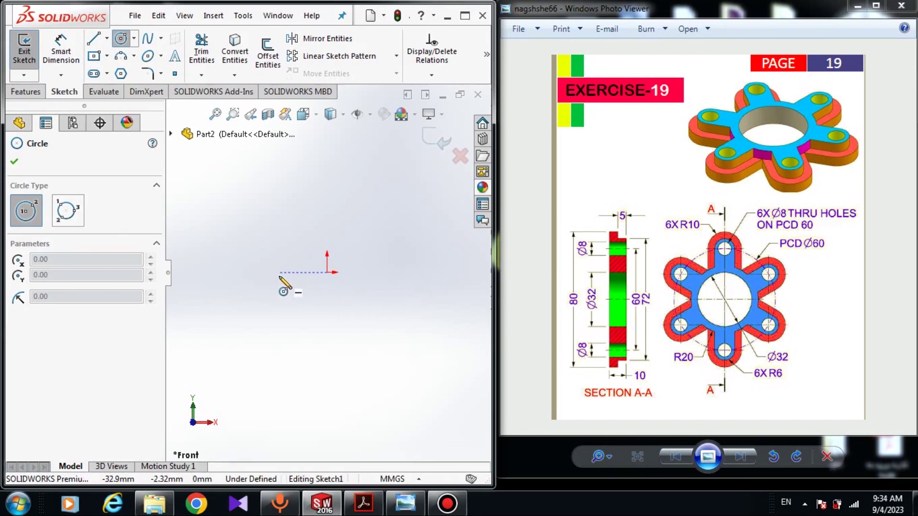
{"action": "left_click", "coordinate": [327, 272]}
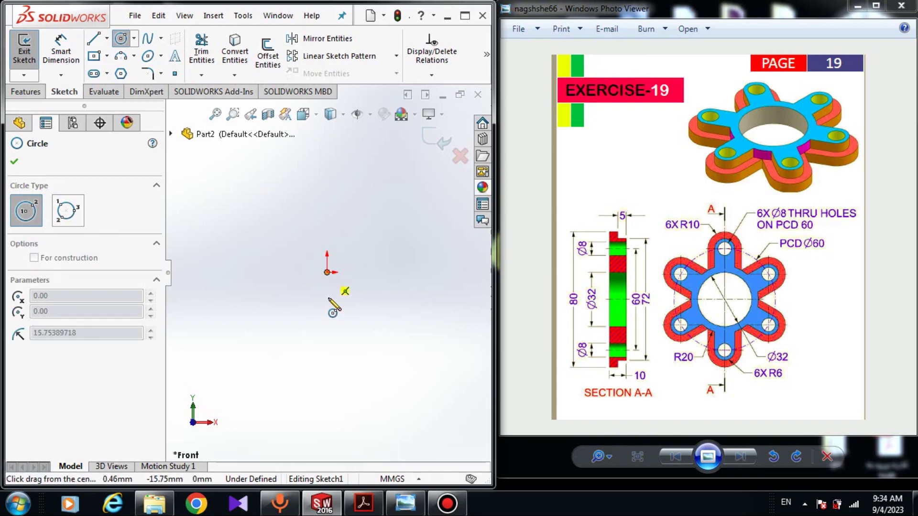
{"action": "left_click", "coordinate": [326, 338]}
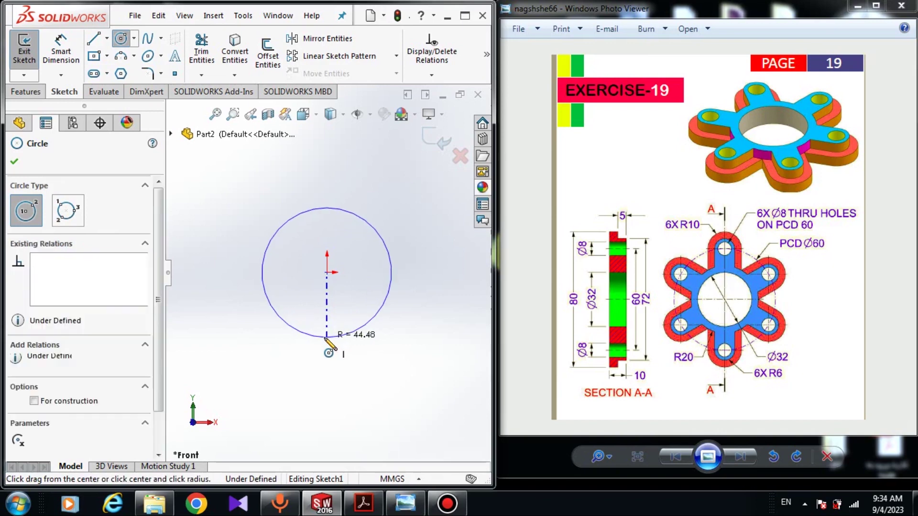
{"action": "left_click", "coordinate": [327, 272]}
{"action": "left_click", "coordinate": [342, 386]}
{"action": "left_click", "coordinate": [280, 412]}
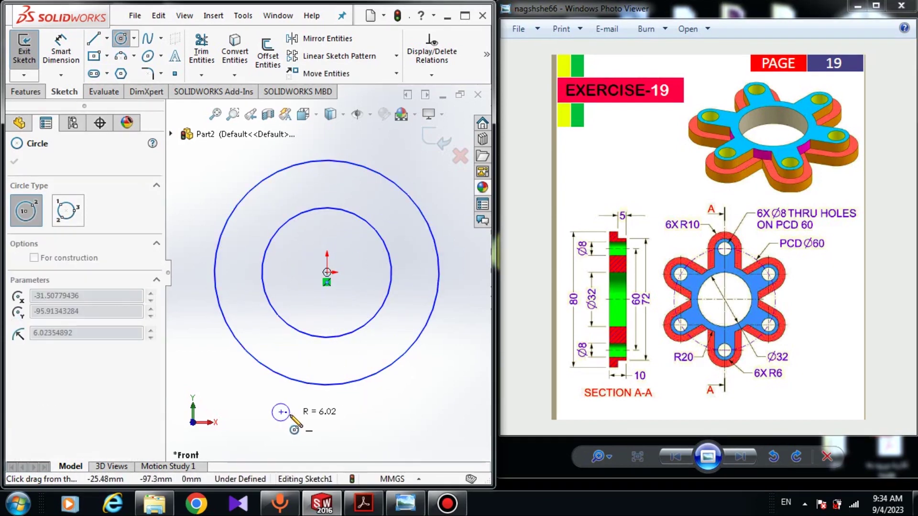
{"action": "key", "text": "Escape"}
Sketch a third, outermost circle of about 114 mm radius centred on the origin and make it construction geometry.
{"action": "left_click", "coordinate": [123, 40]}
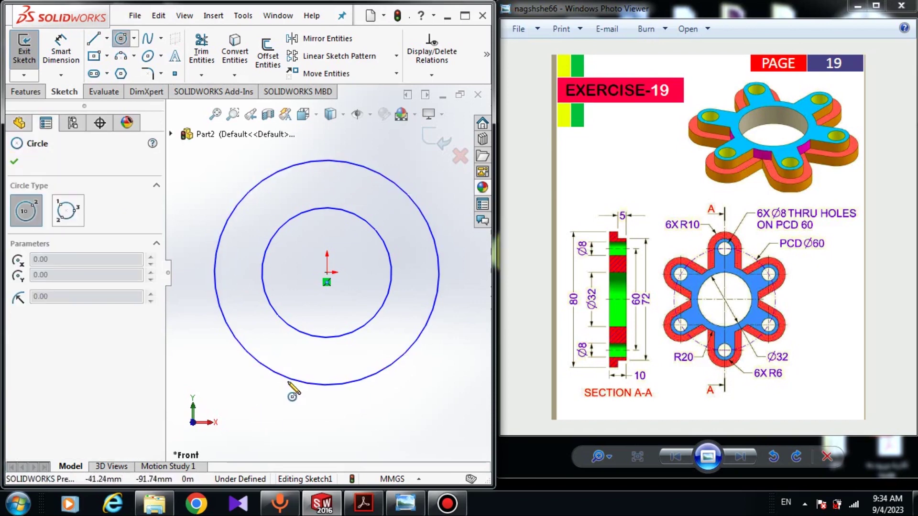
{"action": "left_click", "coordinate": [327, 273]}
{"action": "scroll", "coordinate": [373, 373], "scroll_direction": "up", "scroll_amount": 3}
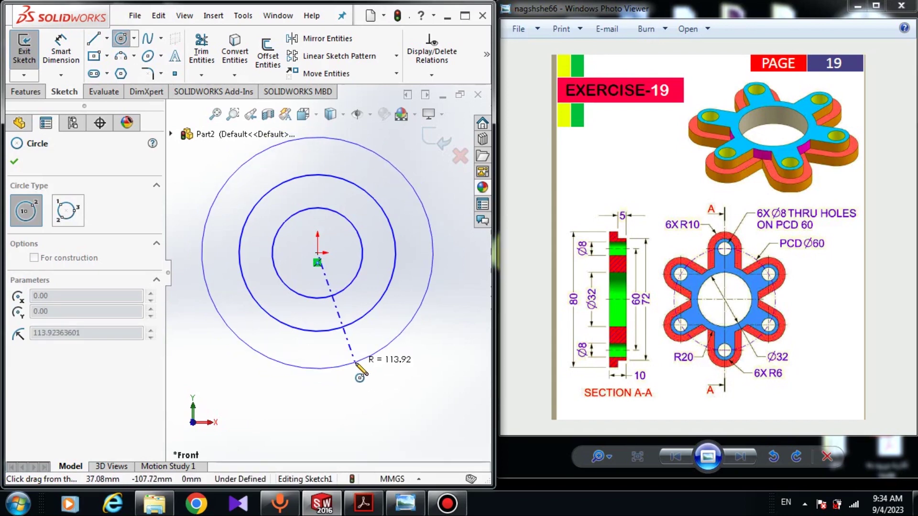
{"action": "left_click", "coordinate": [356, 364]}
{"action": "right_click", "coordinate": [395, 354]}
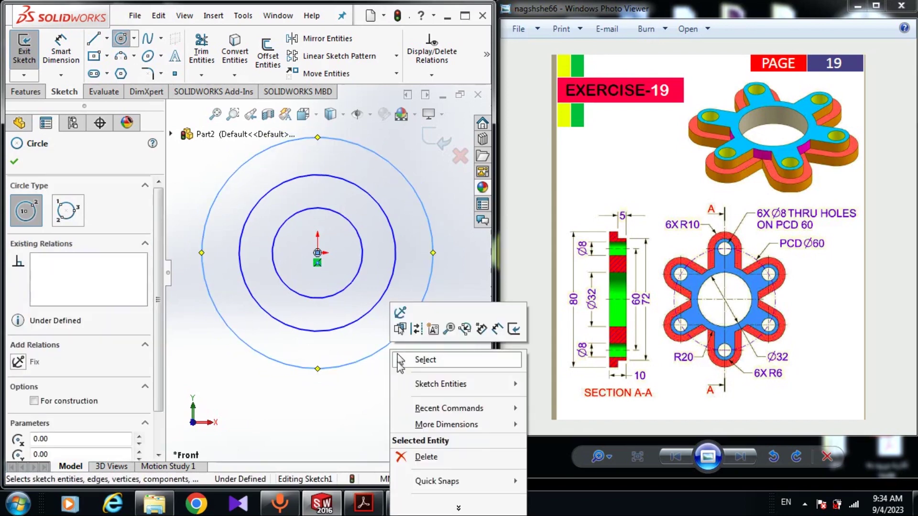
{"action": "left_click", "coordinate": [398, 359]}
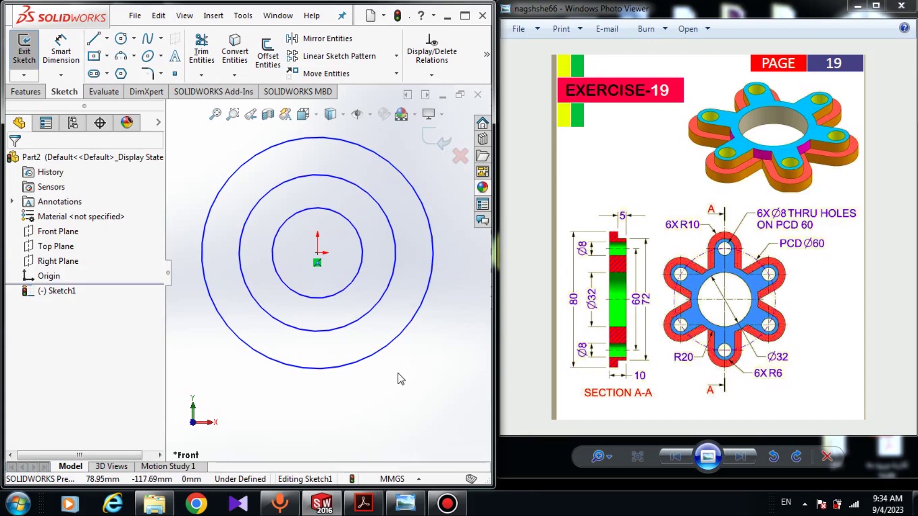
{"action": "left_click", "coordinate": [396, 342]}
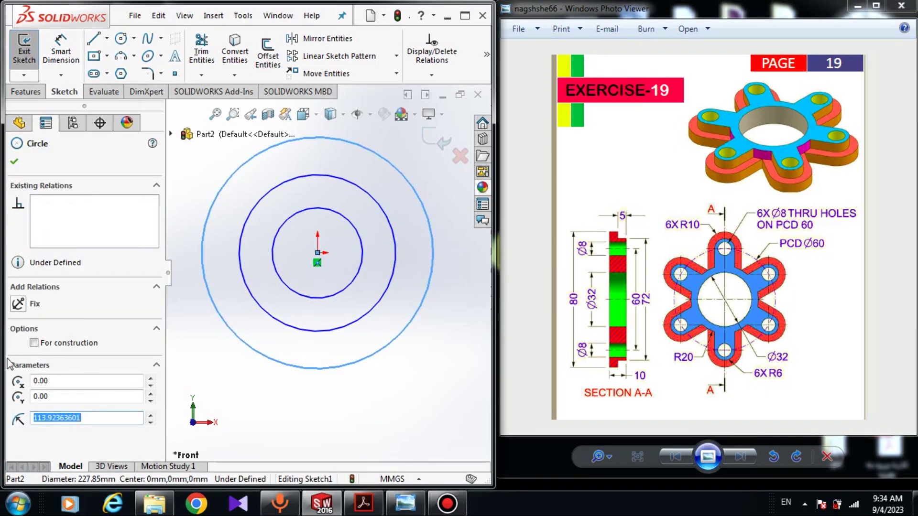
{"action": "left_click", "coordinate": [34, 343]}
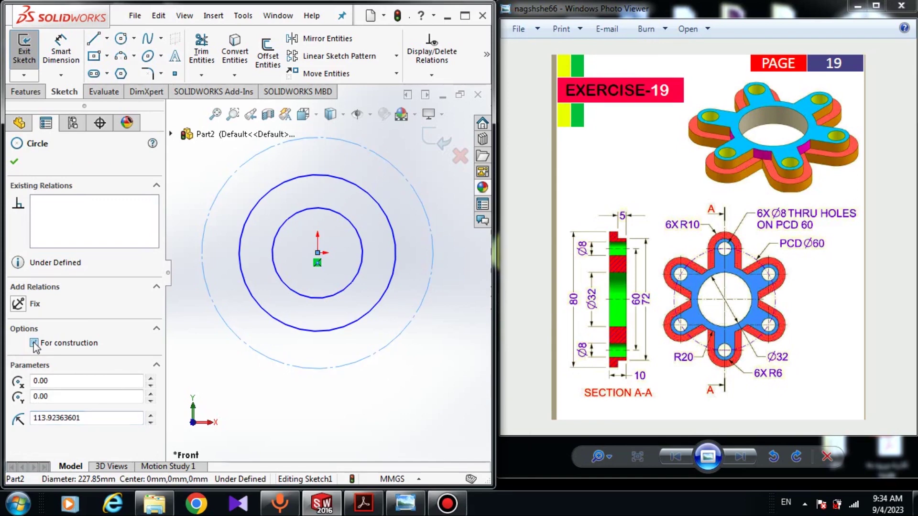
{"action": "left_click", "coordinate": [13, 163]}
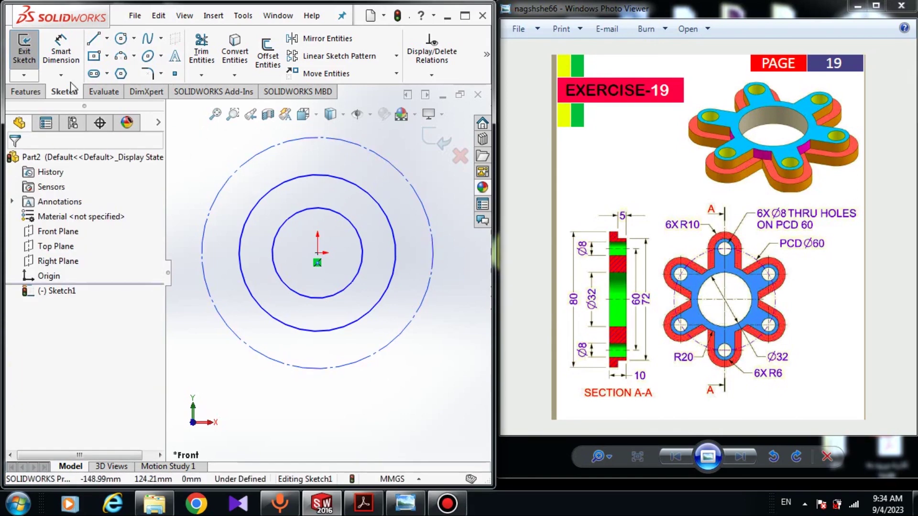
Dimension the innermost circle with a diameter of 32 mm.
{"action": "left_click", "coordinate": [61, 51]}
{"action": "left_click", "coordinate": [328, 300]}
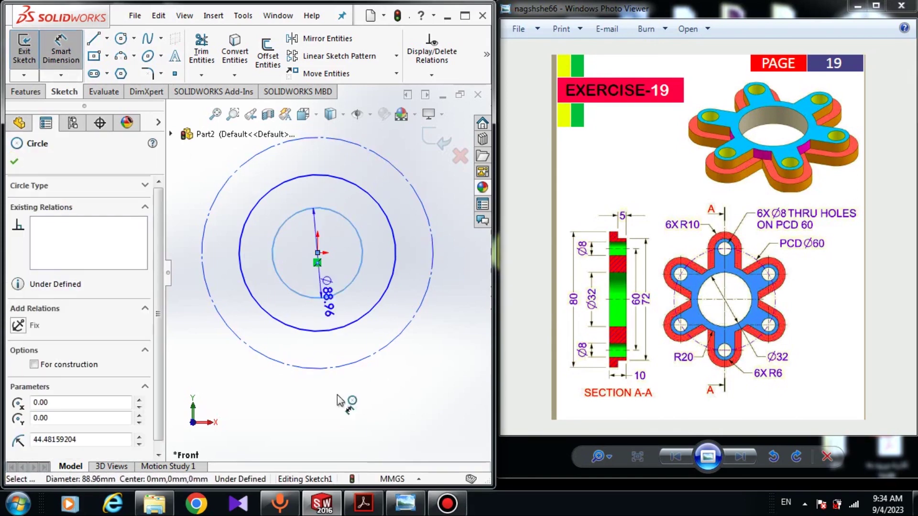
{"action": "left_click", "coordinate": [352, 420]}
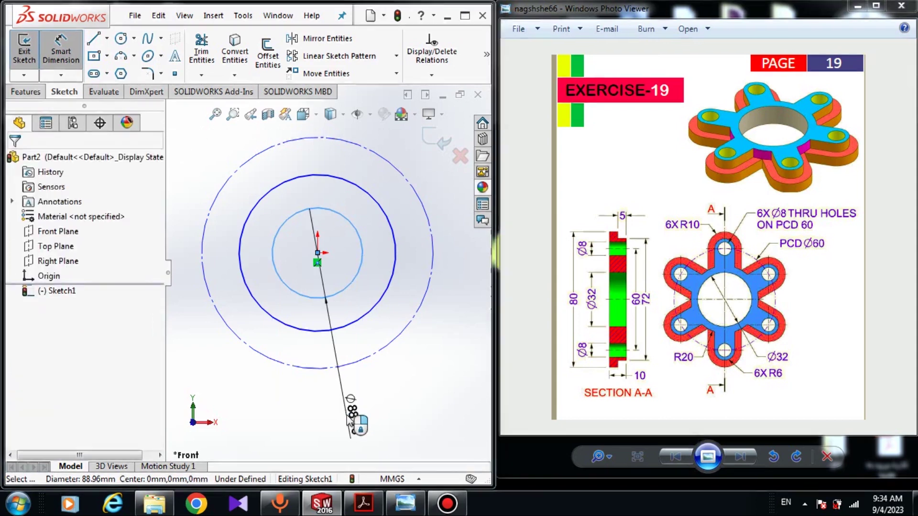
{"action": "type", "text": "32"}
{"action": "key", "text": "Return"}
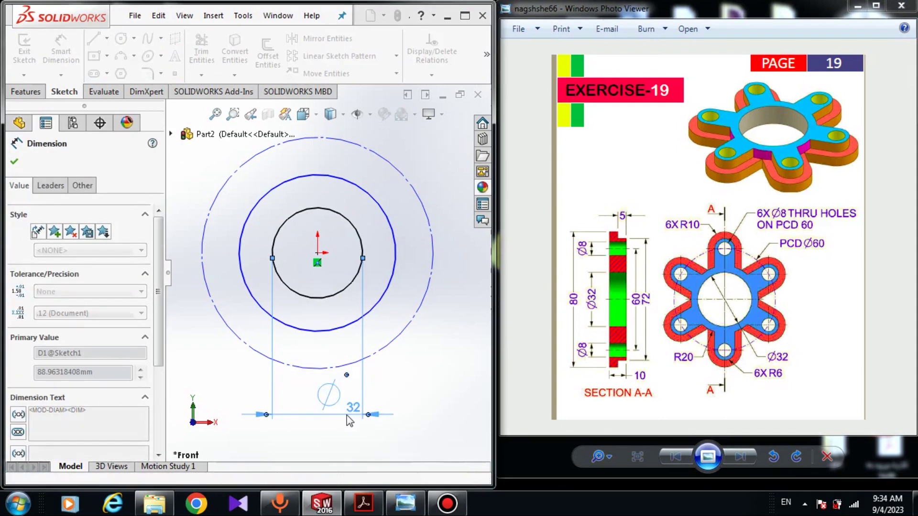
Dimension the middle circle with a diameter of 40 mm.
{"action": "left_click", "coordinate": [374, 315]}
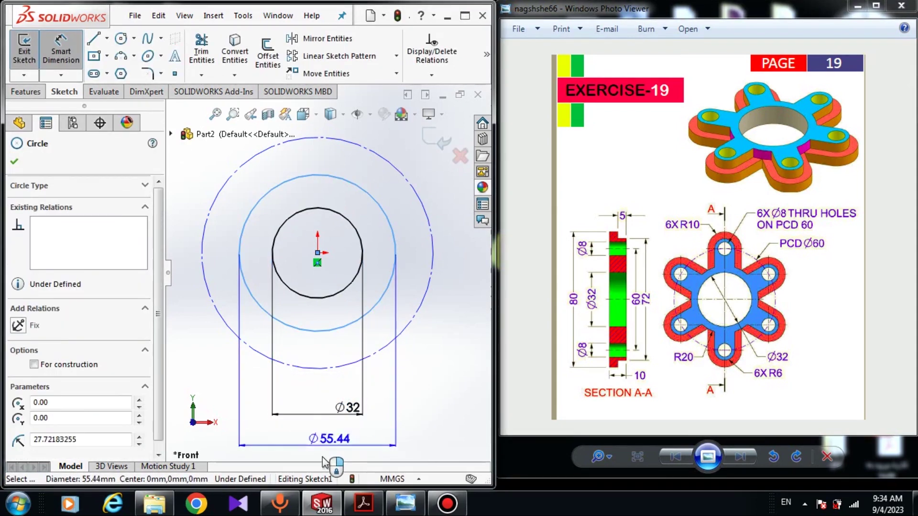
{"action": "left_click", "coordinate": [316, 443]}
{"action": "type", "text": "40"}
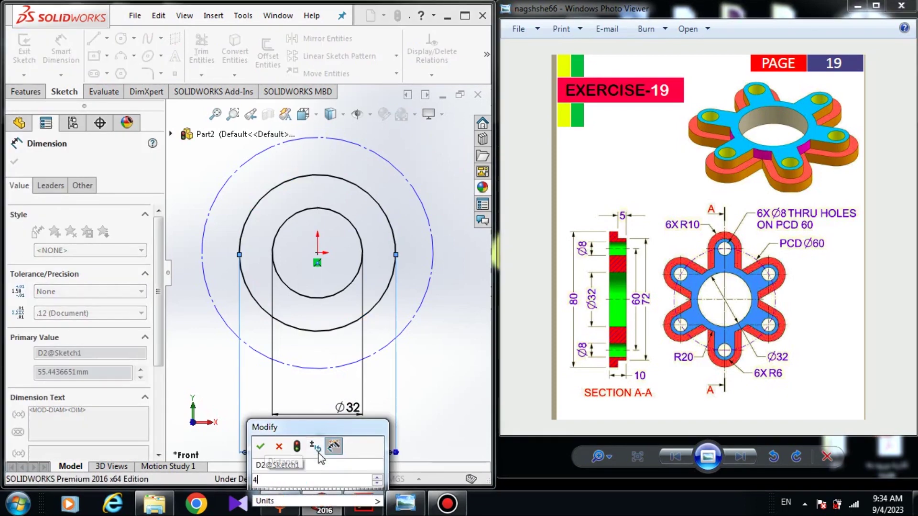
{"action": "key", "text": "Return"}
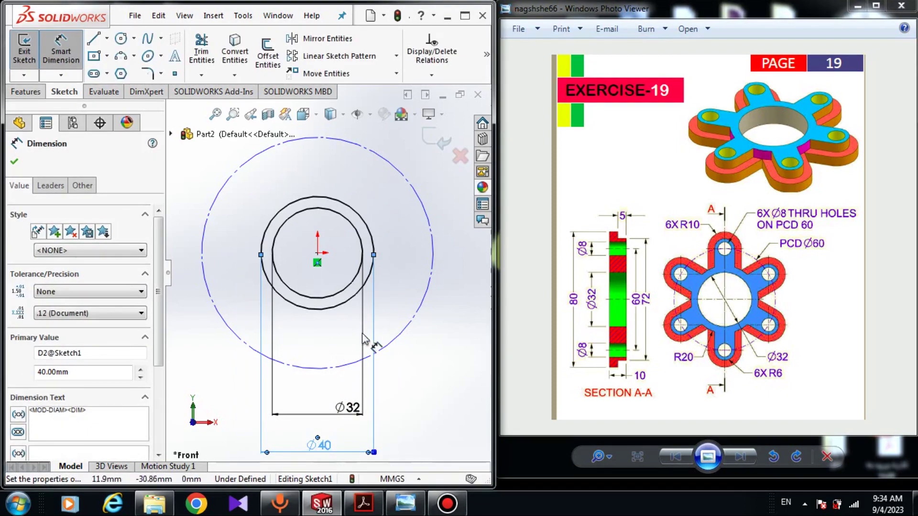
Dimension the outer construction circle with a diameter of 60 mm.
{"action": "left_click", "coordinate": [396, 335]}
{"action": "key", "text": "z"}
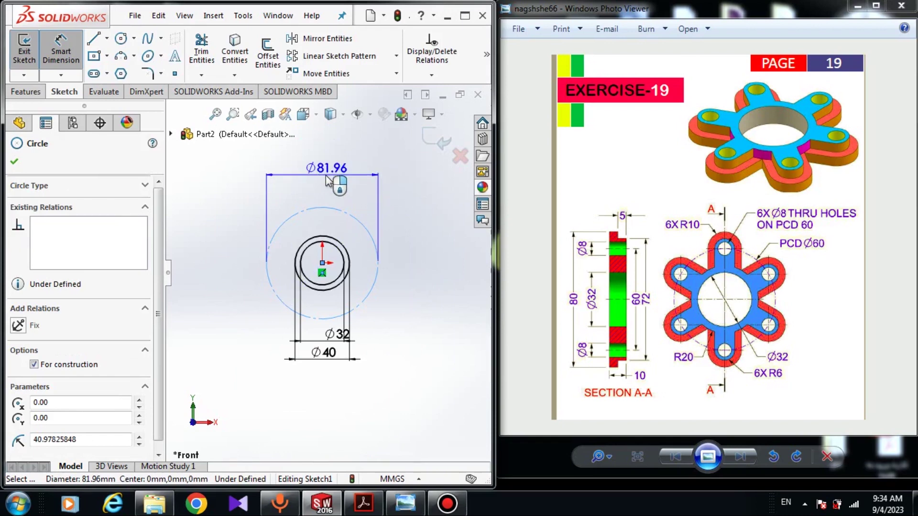
{"action": "left_click", "coordinate": [326, 179]}
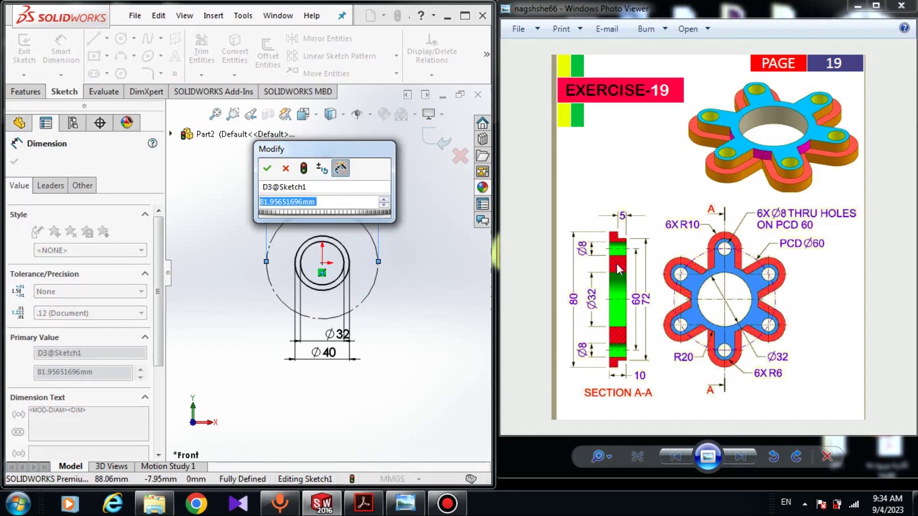
{"action": "type", "text": "60"}
{"action": "key", "text": "Return"}
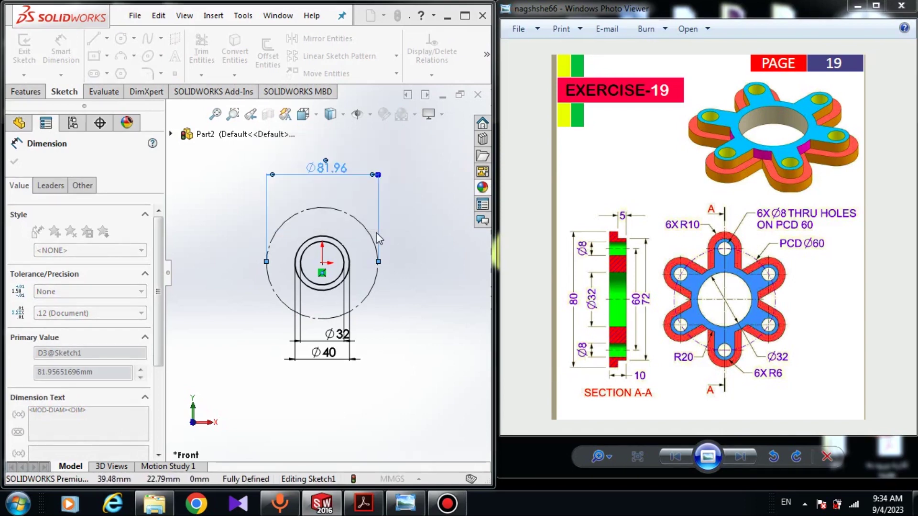
{"action": "key", "text": "Escape"}
{"action": "scroll", "coordinate": [337, 283], "scroll_direction": "down", "scroll_amount": 5}
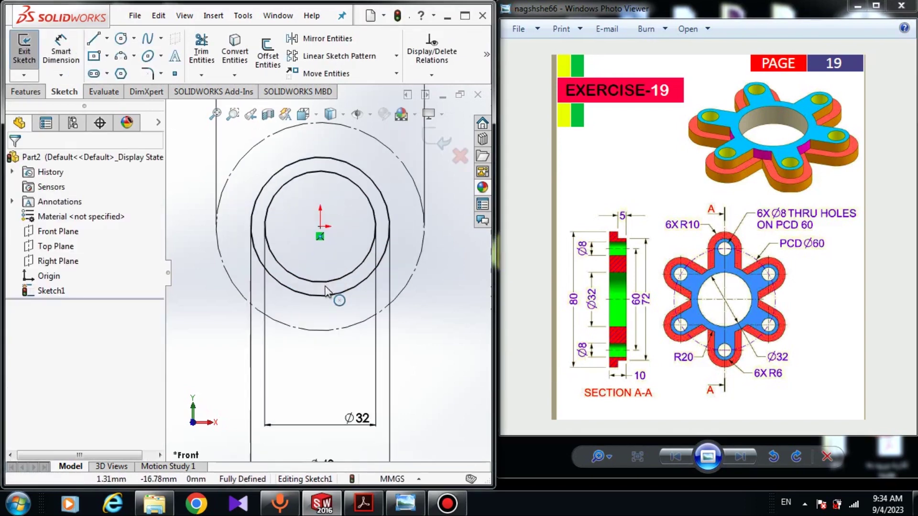
{"action": "left_click", "coordinate": [350, 329]}
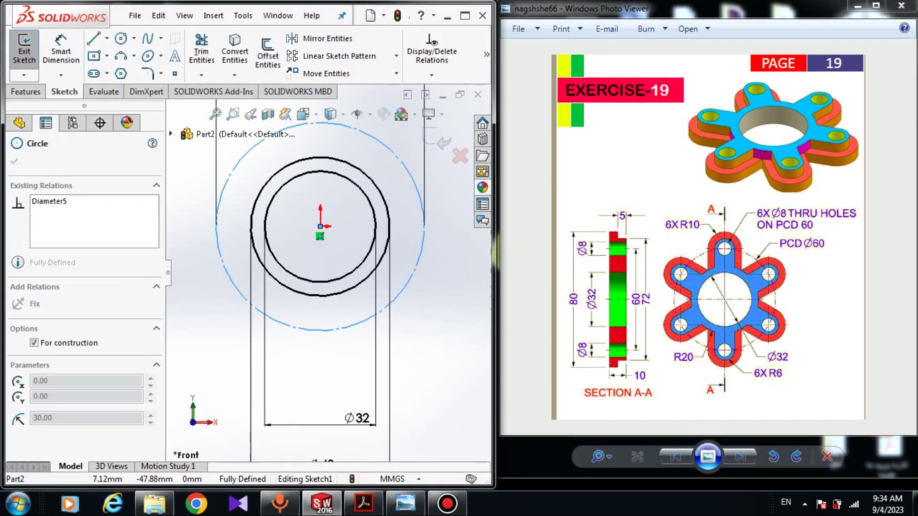
{"action": "key", "text": "Escape"}
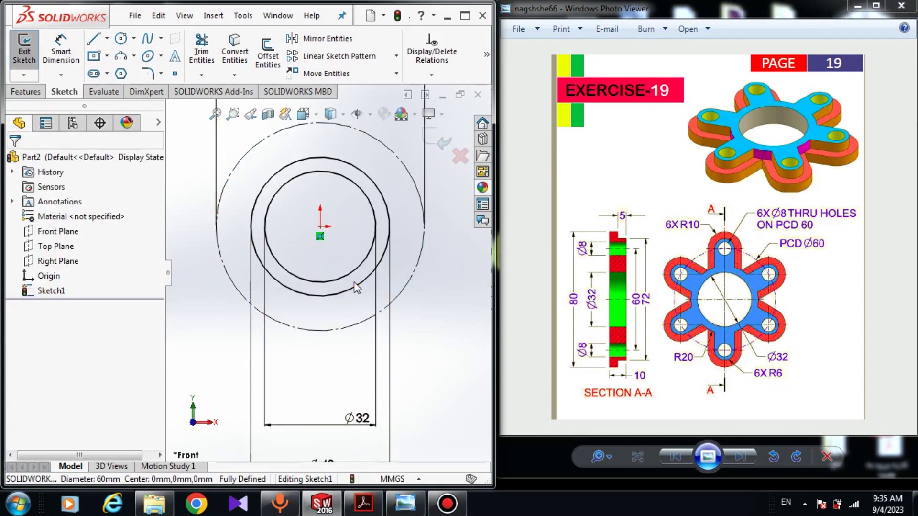
Sketch a small circle of about 3.8 mm radius centred on the uppermost point of the construction circle.
{"action": "left_click", "coordinate": [121, 39]}
{"action": "scroll", "coordinate": [327, 163], "scroll_direction": "up", "scroll_amount": 2}
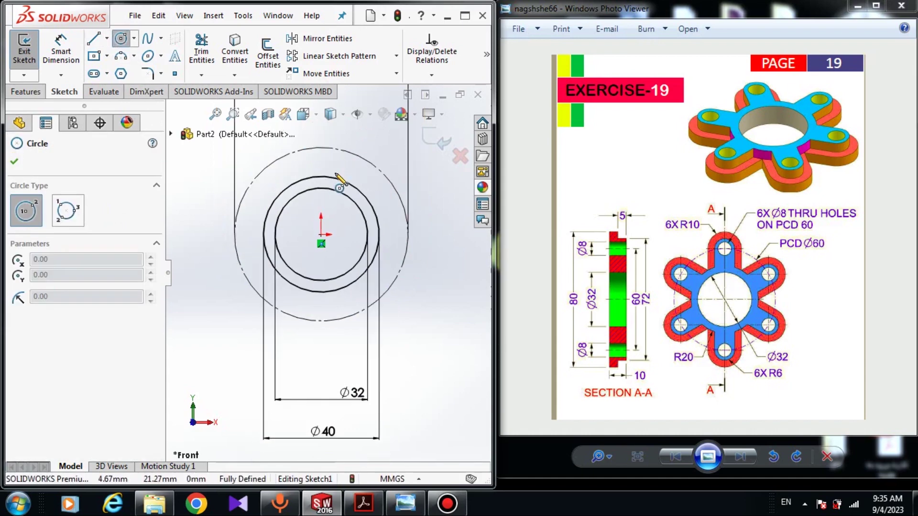
{"action": "scroll", "coordinate": [323, 170], "scroll_direction": "down", "scroll_amount": 3}
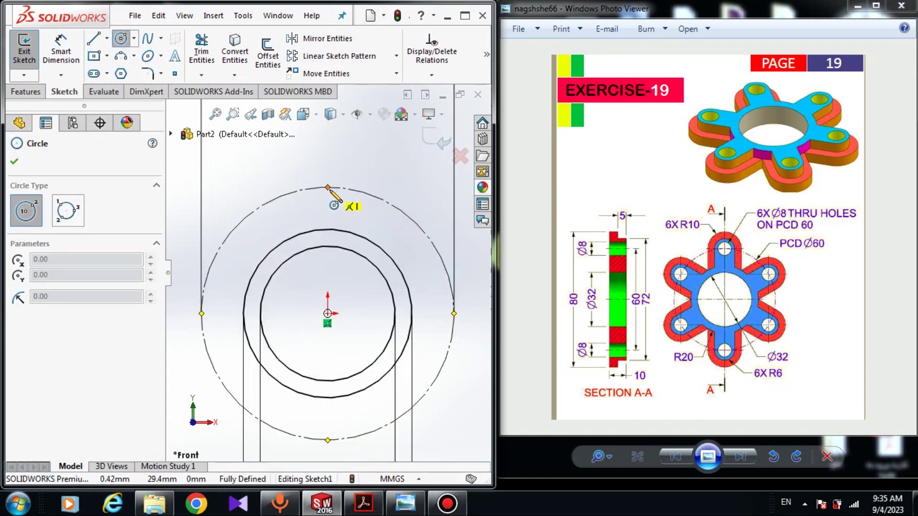
{"action": "left_click", "coordinate": [327, 188]}
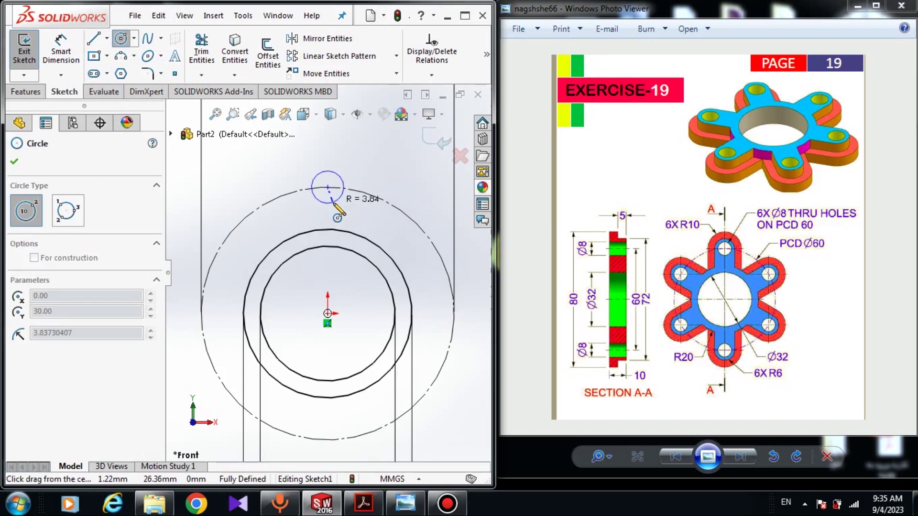
{"action": "left_click", "coordinate": [339, 176]}
Dimension the small circle on the construction circle with a diameter of 8 mm.
{"action": "left_click", "coordinate": [62, 55]}
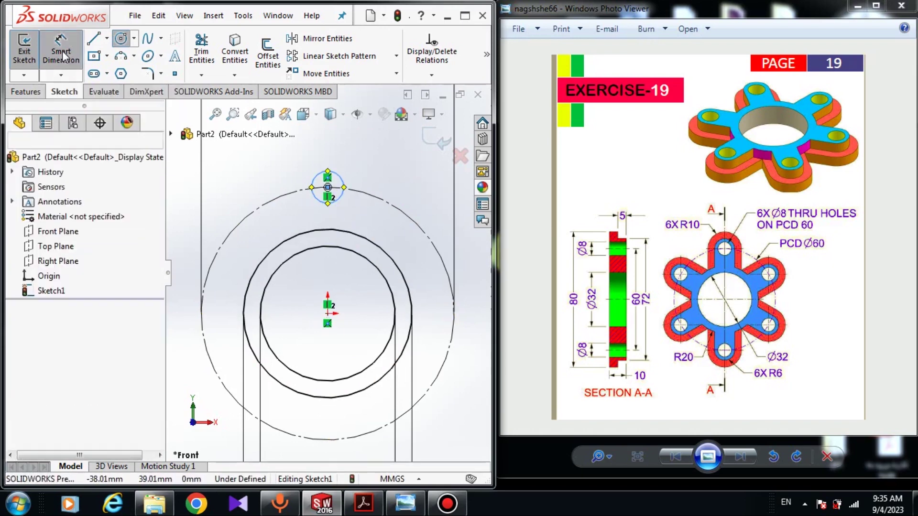
{"action": "left_click", "coordinate": [328, 171]}
{"action": "left_click", "coordinate": [352, 164]}
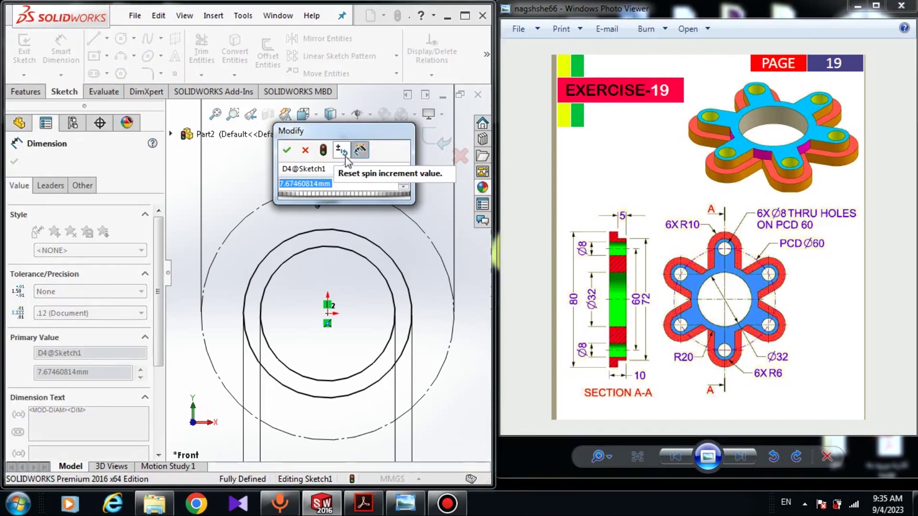
{"action": "type", "text": "8"}
{"action": "key", "text": "Return"}
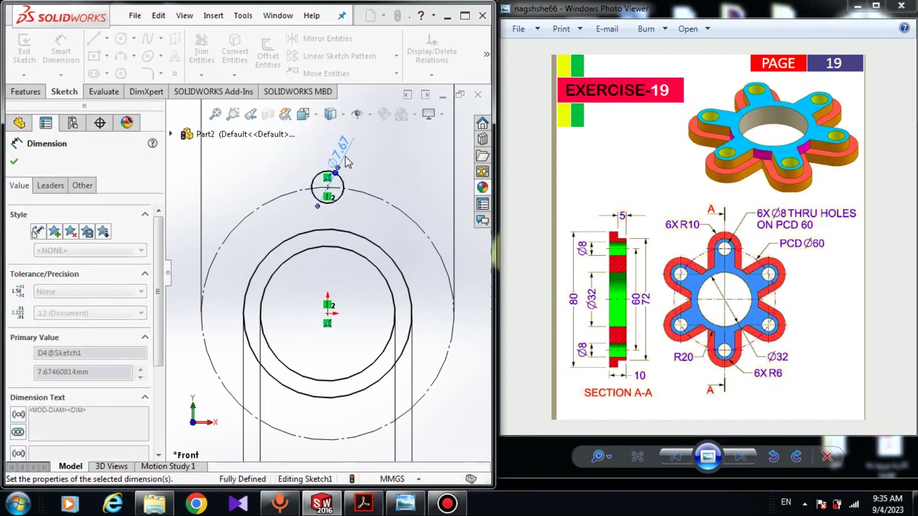
{"action": "right_click", "coordinate": [394, 194]}
{"action": "left_click", "coordinate": [412, 226]}
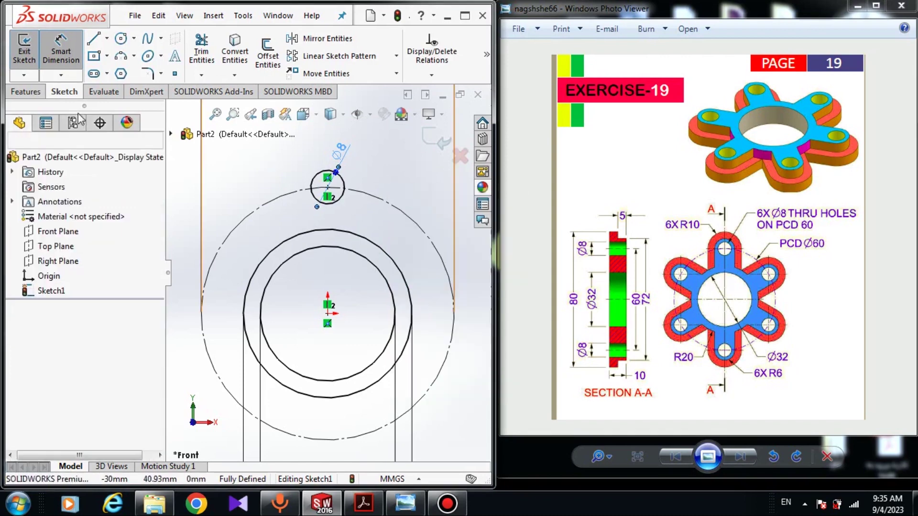
Sketch a three-point semicircular arc of about 7.4 mm radius over the top of the 8 mm circle.
{"action": "left_click", "coordinate": [120, 39]}
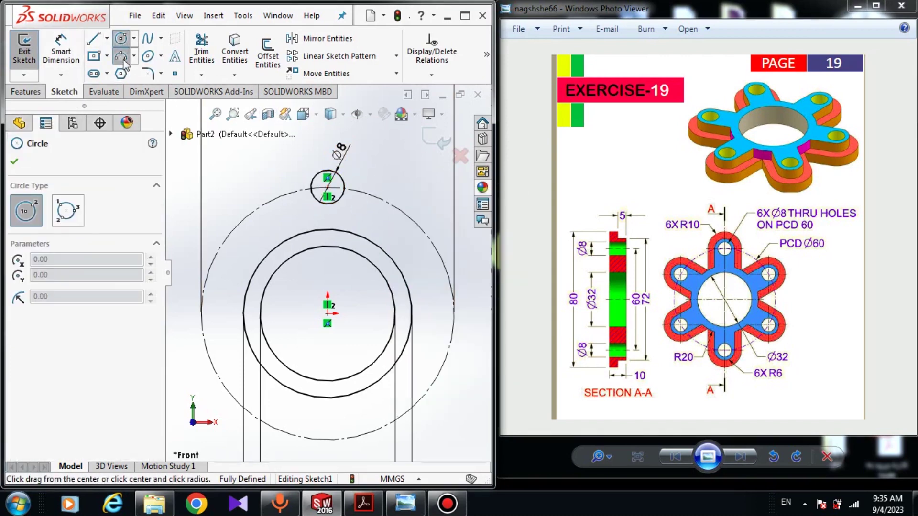
{"action": "left_click", "coordinate": [121, 56]}
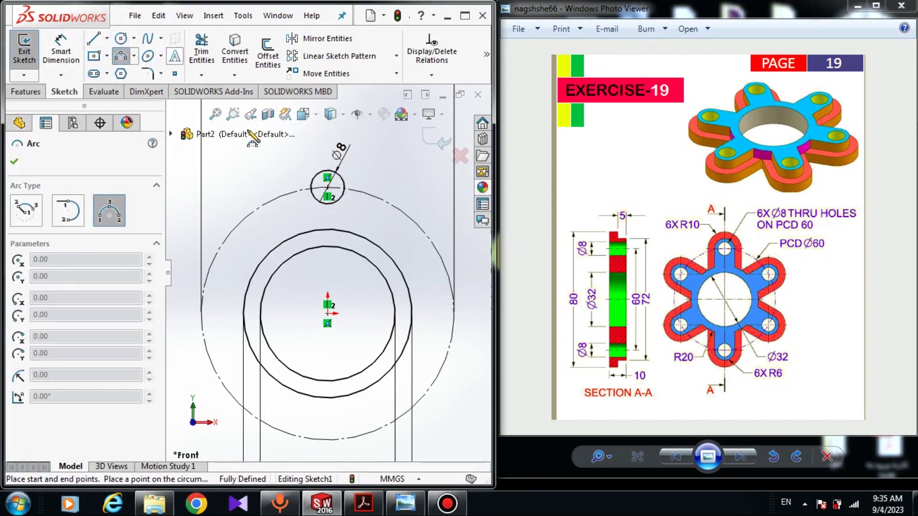
{"action": "left_click", "coordinate": [298, 176]}
{"action": "left_click", "coordinate": [362, 176]}
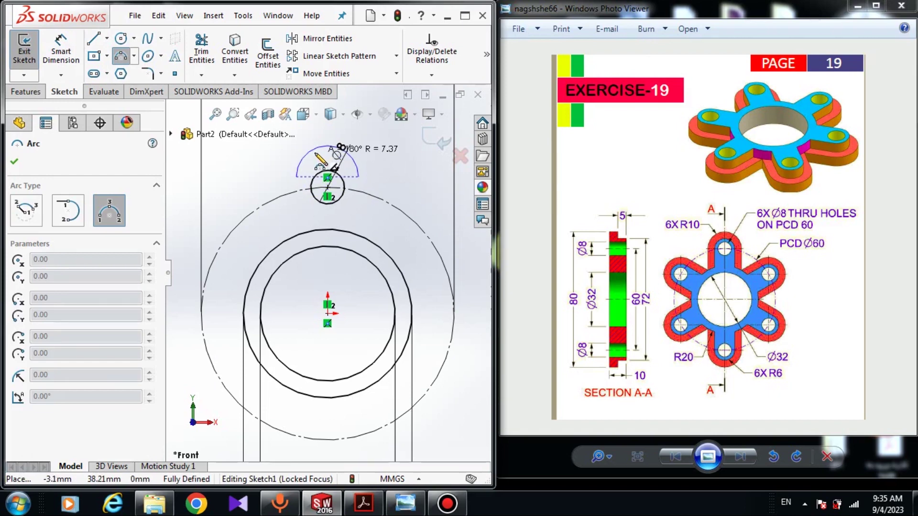
{"action": "left_click", "coordinate": [340, 147]}
{"action": "right_click", "coordinate": [377, 157]}
{"action": "left_click", "coordinate": [416, 166]}
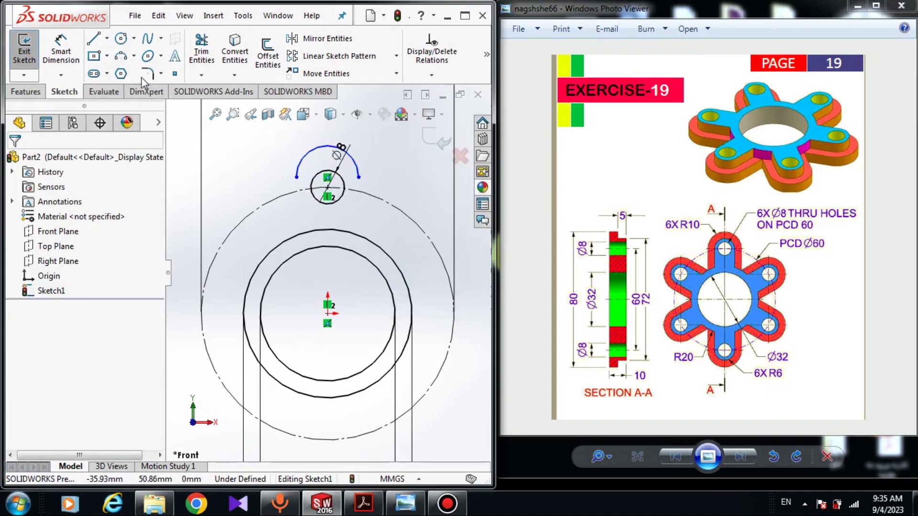
Draw a straight line from each end of the arc down to the 40 mm circle.
{"action": "left_click", "coordinate": [99, 40]}
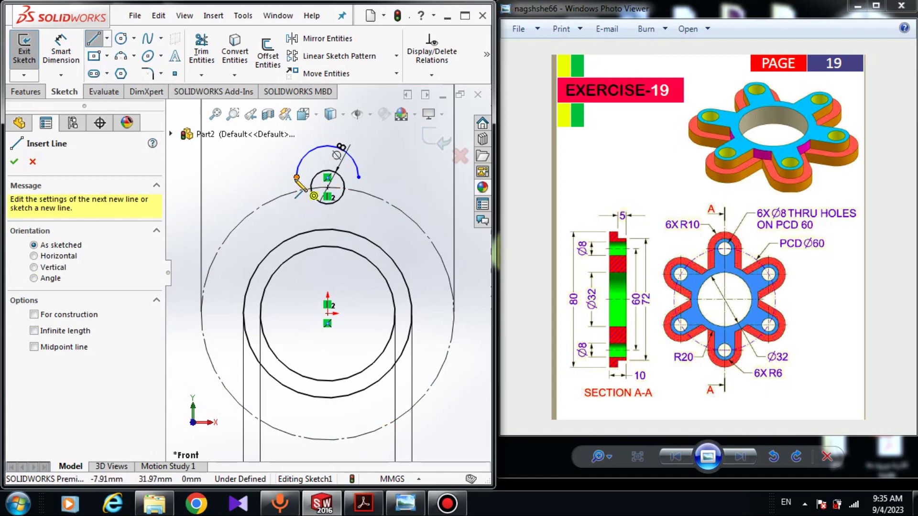
{"action": "left_click_drag", "start_coordinate": [296, 178], "coordinate": [286, 240]}
{"action": "right_click", "coordinate": [368, 209]}
{"action": "left_click", "coordinate": [411, 245]}
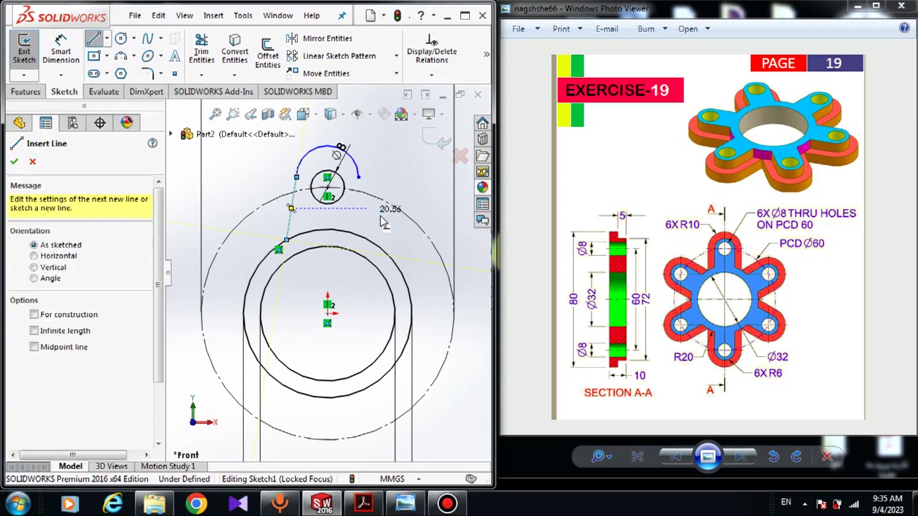
{"action": "key", "text": "Escape"}
{"action": "left_click", "coordinate": [93, 38]}
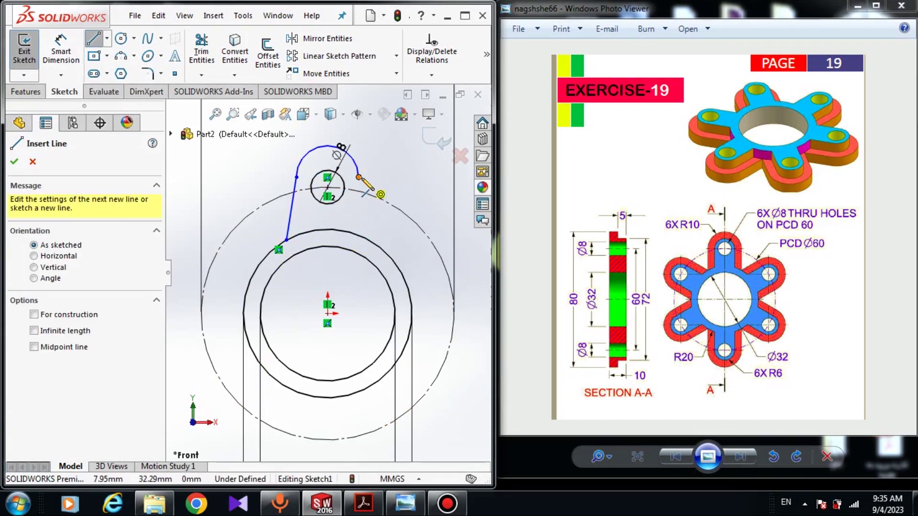
{"action": "left_click", "coordinate": [359, 177]}
{"action": "left_click", "coordinate": [376, 244]}
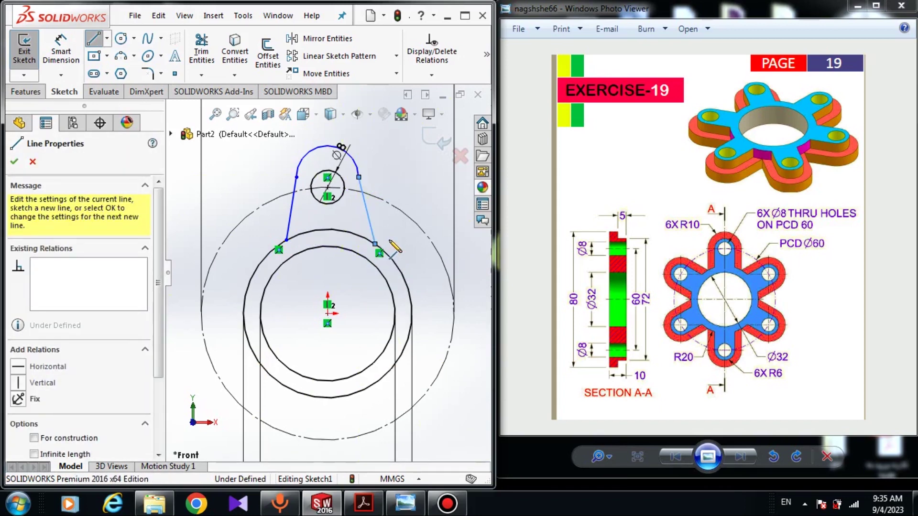
{"action": "right_click", "coordinate": [396, 235]}
{"action": "left_click", "coordinate": [404, 244]}
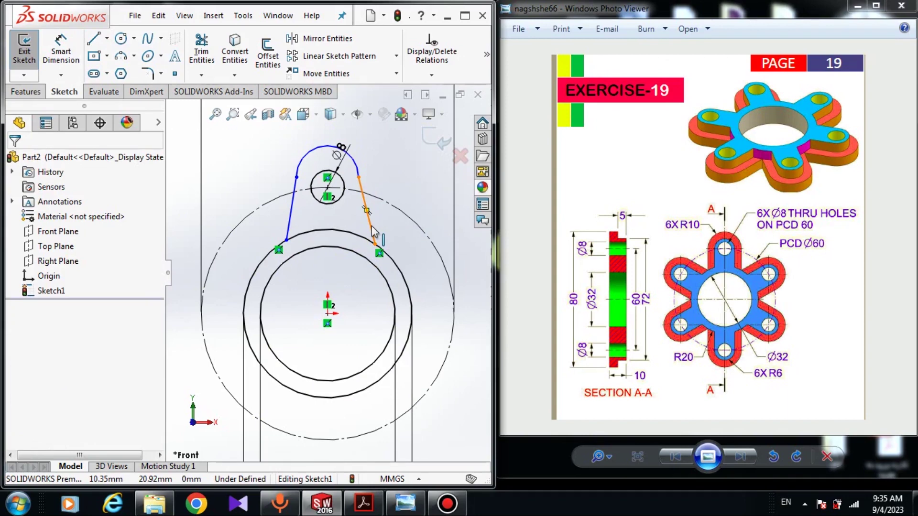
Add an Equal relation between the two side lines of the arm.
{"action": "left_click", "coordinate": [375, 233]}
{"action": "left_click", "coordinate": [291, 209], "text": "ctrl"}
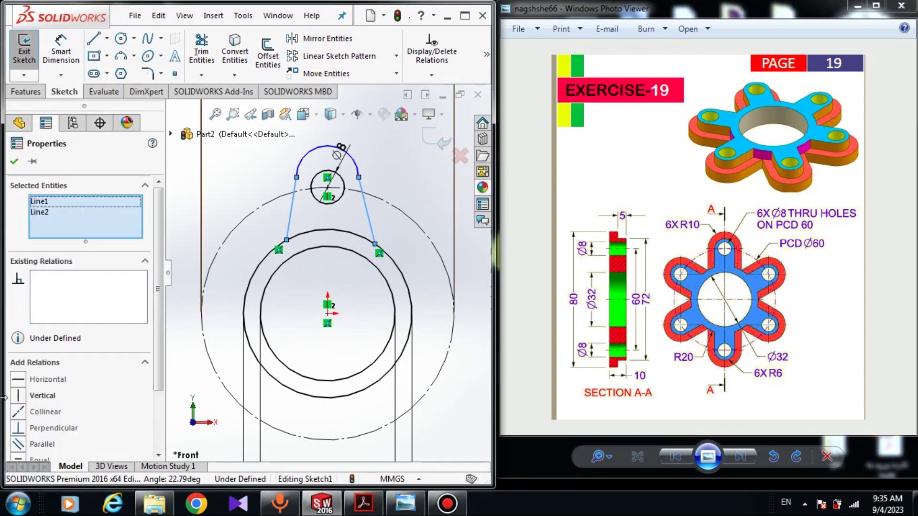
{"action": "left_click", "coordinate": [22, 459]}
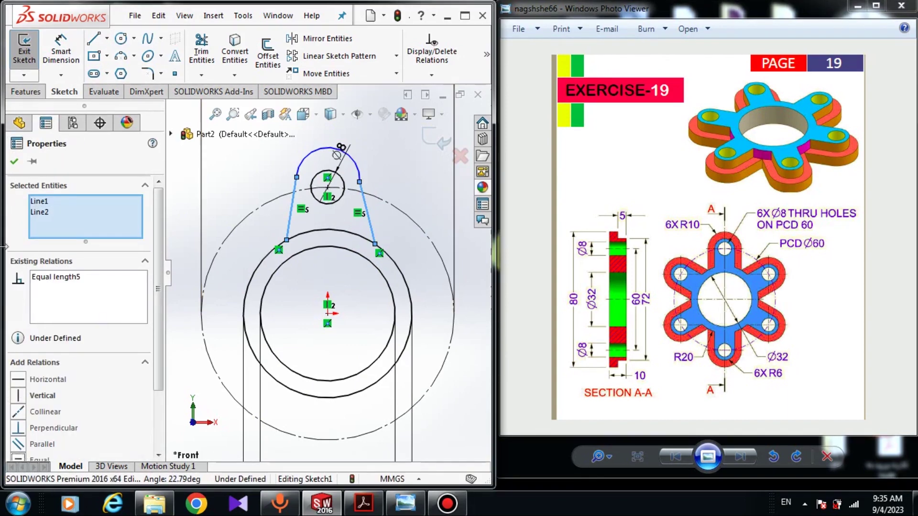
{"action": "left_click", "coordinate": [14, 161]}
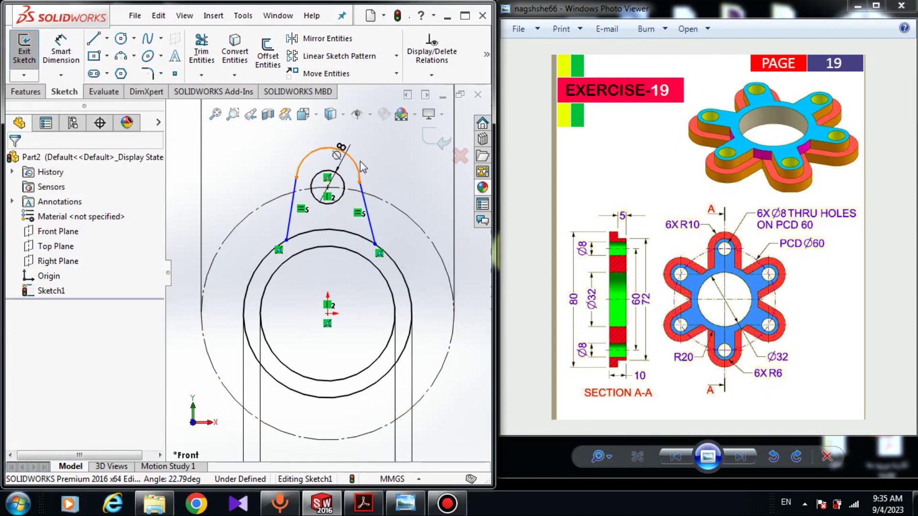
Dimension the arm's end arc with a radius of 10 mm.
{"action": "left_click", "coordinate": [61, 52]}
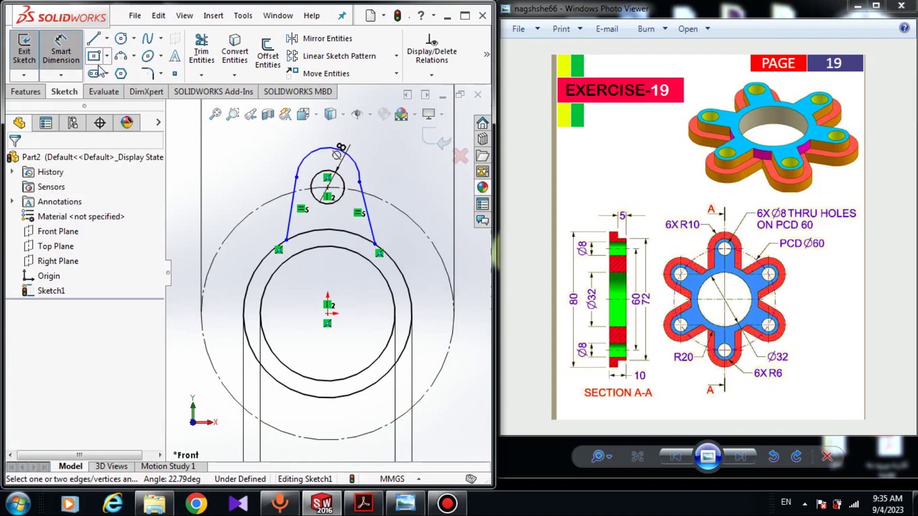
{"action": "left_click", "coordinate": [341, 148]}
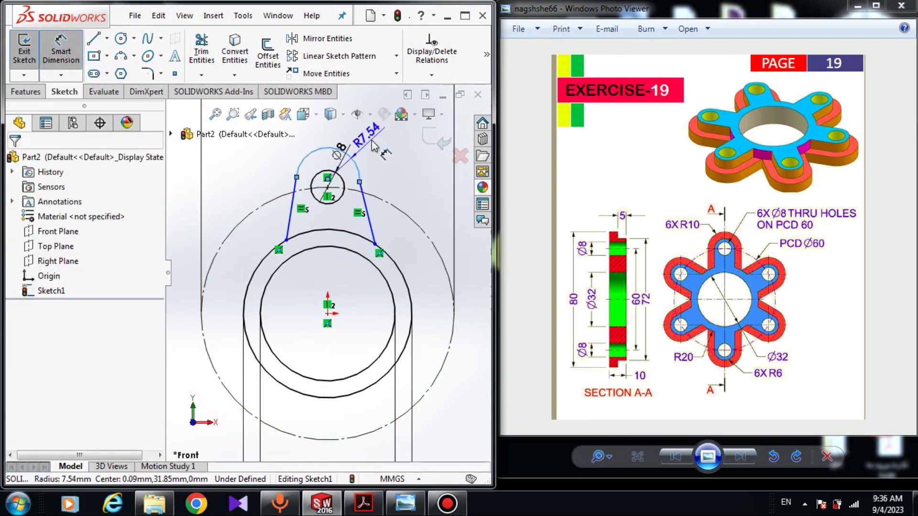
{"action": "left_click", "coordinate": [375, 147]}
{"action": "type", "text": "10"}
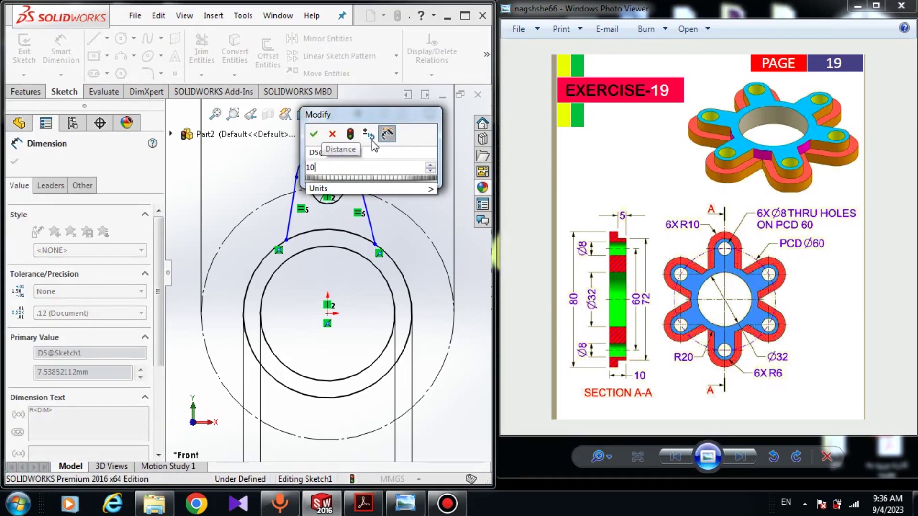
{"action": "key", "text": "Return"}
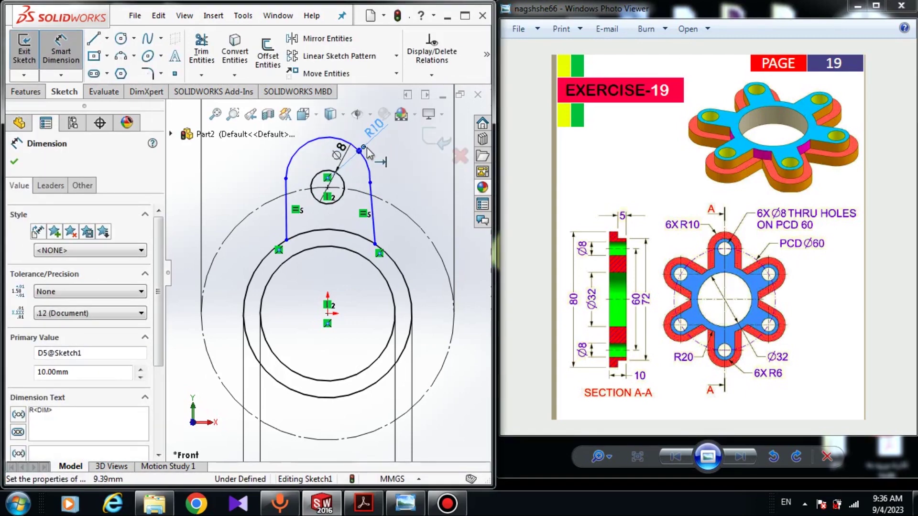
{"action": "key", "text": "Escape"}
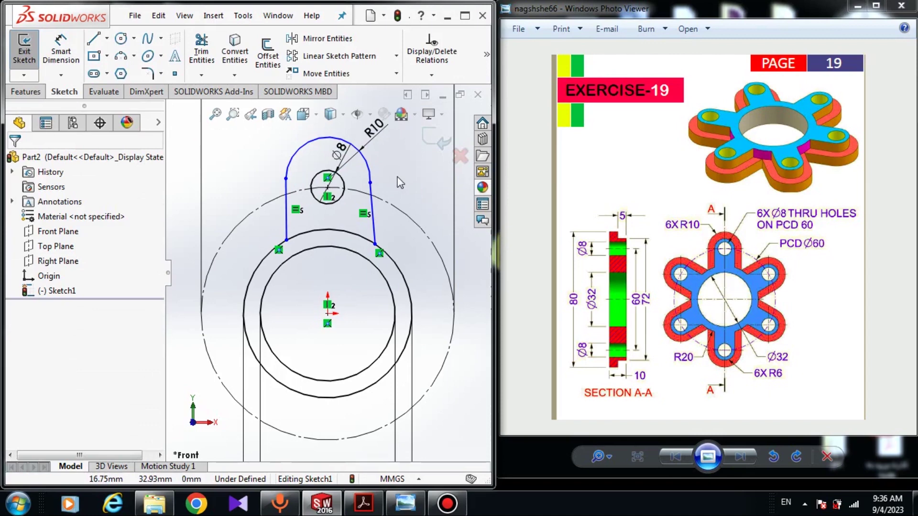
Add a Horizontal relation between the two endpoints of the 10 mm radius arc.
{"action": "left_click", "coordinate": [370, 182]}
{"action": "left_click", "coordinate": [286, 178], "text": "ctrl"}
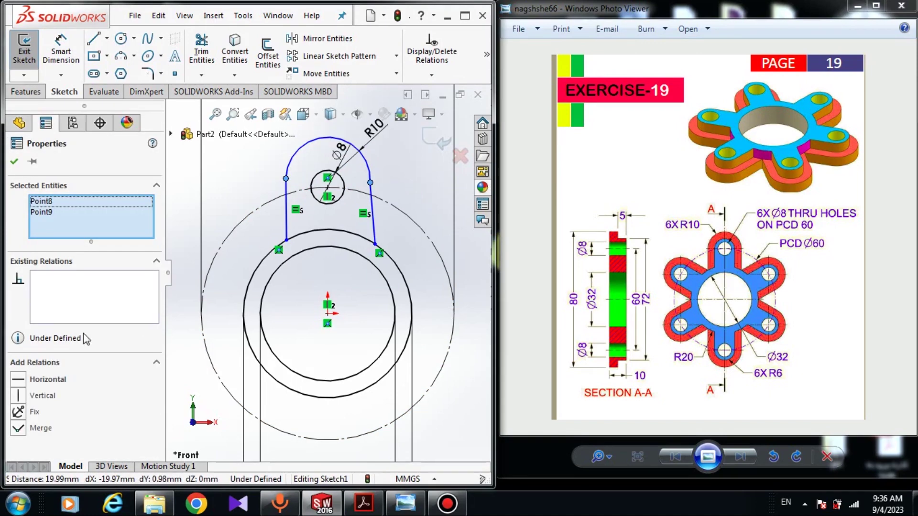
{"action": "left_click", "coordinate": [18, 381]}
{"action": "key", "text": "Escape"}
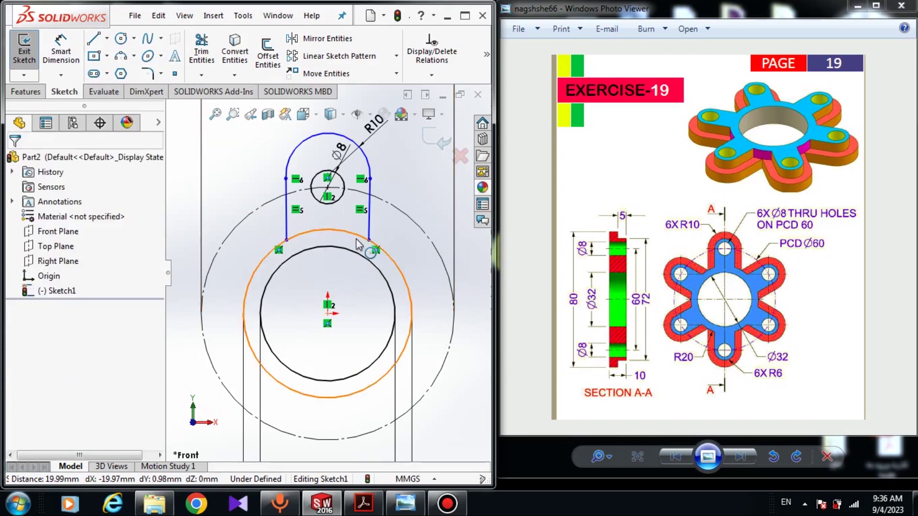
Make the 10 mm radius arc concentric with the 8 mm circle.
{"action": "left_click_drag", "start_coordinate": [374, 185], "coordinate": [374, 159]}
{"action": "left_click", "coordinate": [349, 178]}
{"action": "scroll", "coordinate": [337, 193], "scroll_direction": "down", "scroll_amount": 2}
{"action": "scroll", "coordinate": [354, 146], "scroll_direction": "up", "scroll_amount": 2}
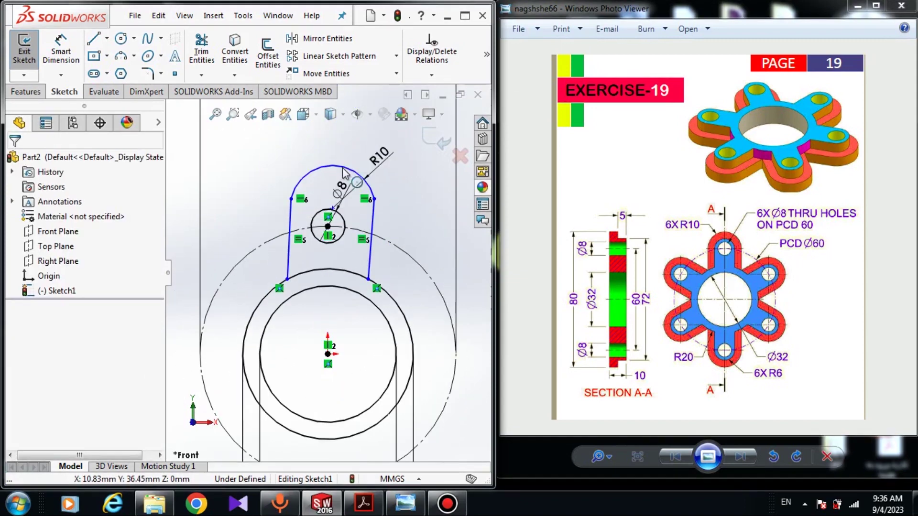
{"action": "left_click", "coordinate": [356, 175]}
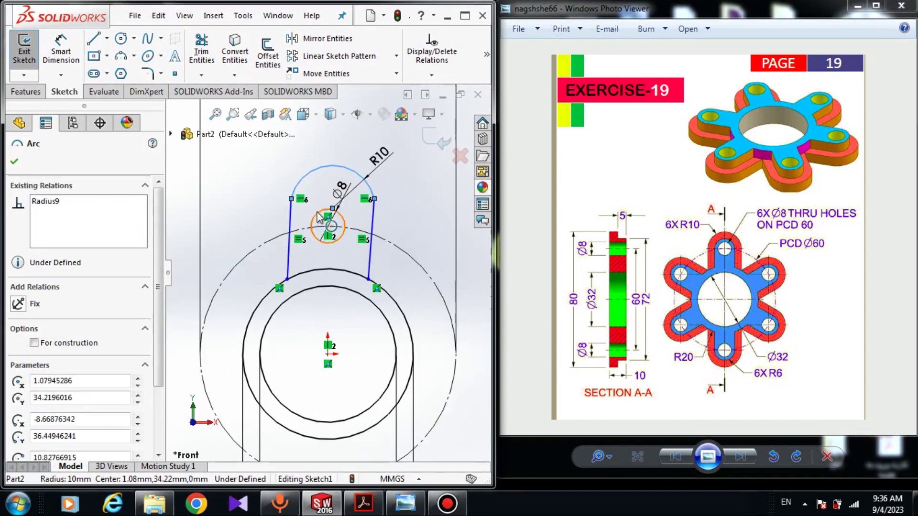
{"action": "left_click", "coordinate": [340, 218], "text": "ctrl"}
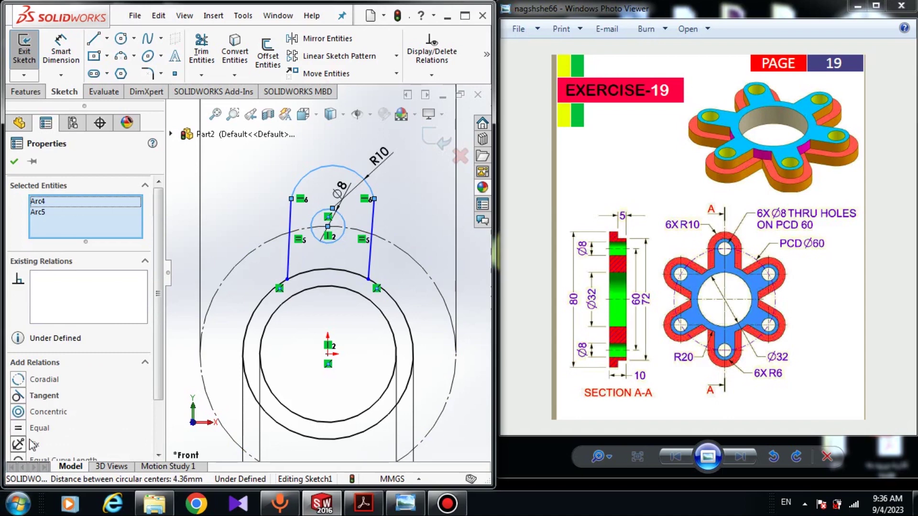
{"action": "left_click", "coordinate": [19, 412]}
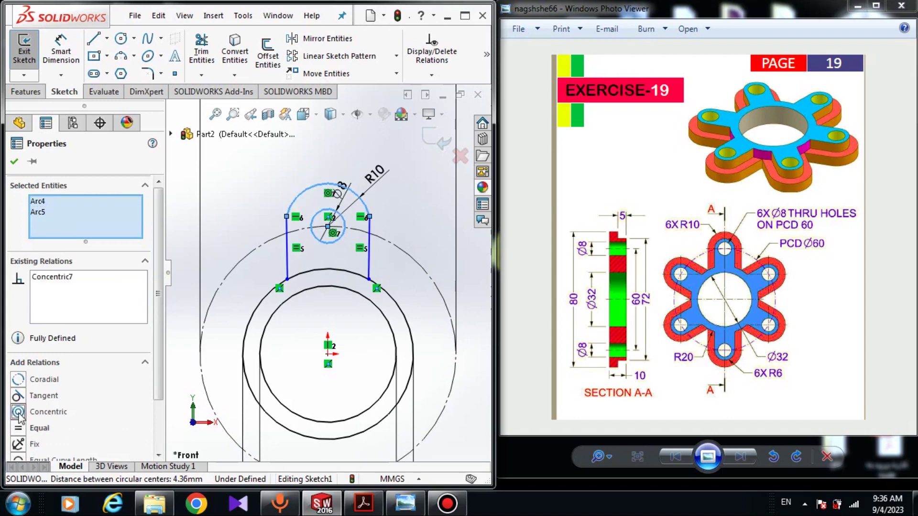
{"action": "left_click", "coordinate": [256, 267]}
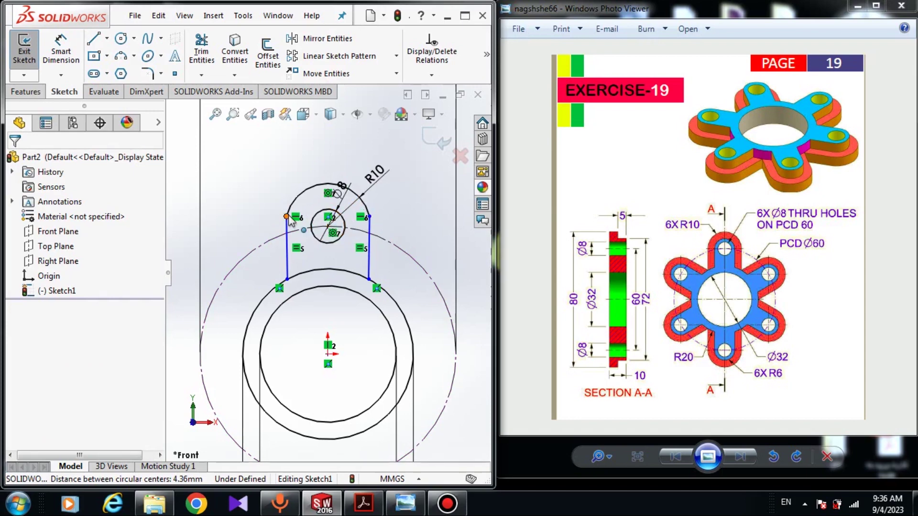
Move the lower end of the arm's left side line slightly outward and make that line tangent to the 10 mm radius arc.
{"action": "mouse_move", "coordinate": [287, 217]}
{"action": "left_mouse_down"}
{"action": "mouse_move", "coordinate": [282, 229]}
{"action": "mouse_move", "coordinate": [290, 206]}
{"action": "left_mouse_up"}
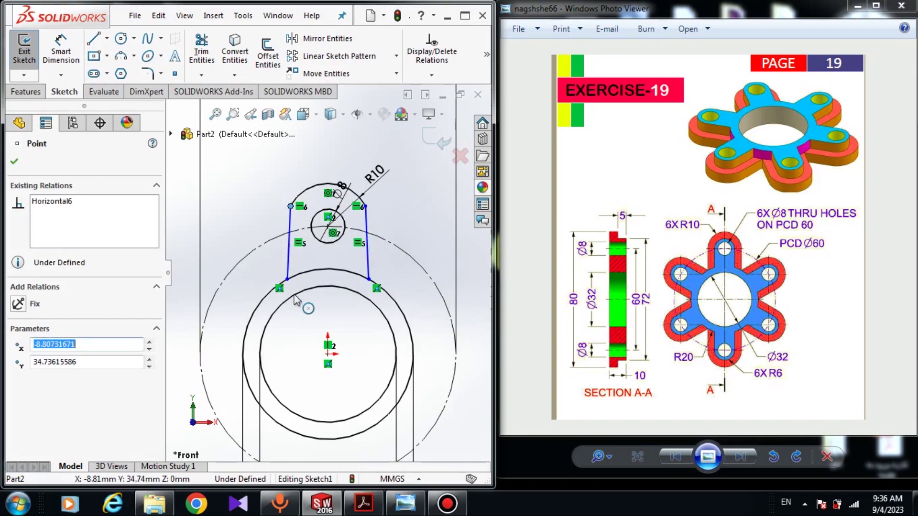
{"action": "left_click_drag", "start_coordinate": [287, 279], "coordinate": [283, 281]}
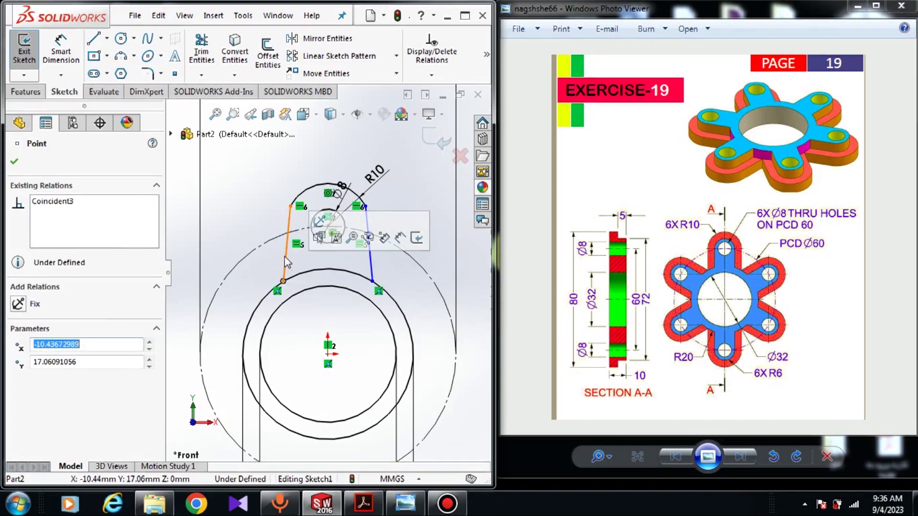
{"action": "left_click", "coordinate": [280, 260]}
{"action": "left_click", "coordinate": [287, 244]}
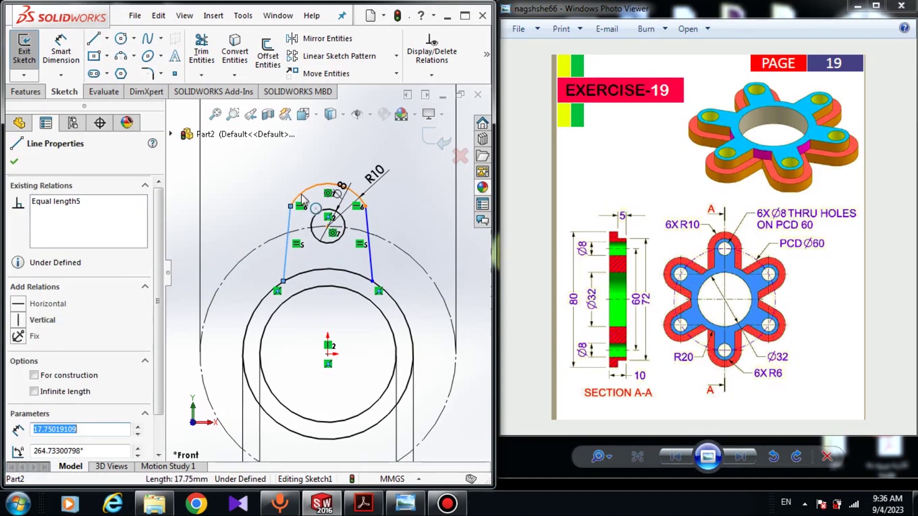
{"action": "left_click", "coordinate": [311, 185], "text": "ctrl"}
{"action": "left_click", "coordinate": [35, 379]}
{"action": "key", "text": "Escape"}
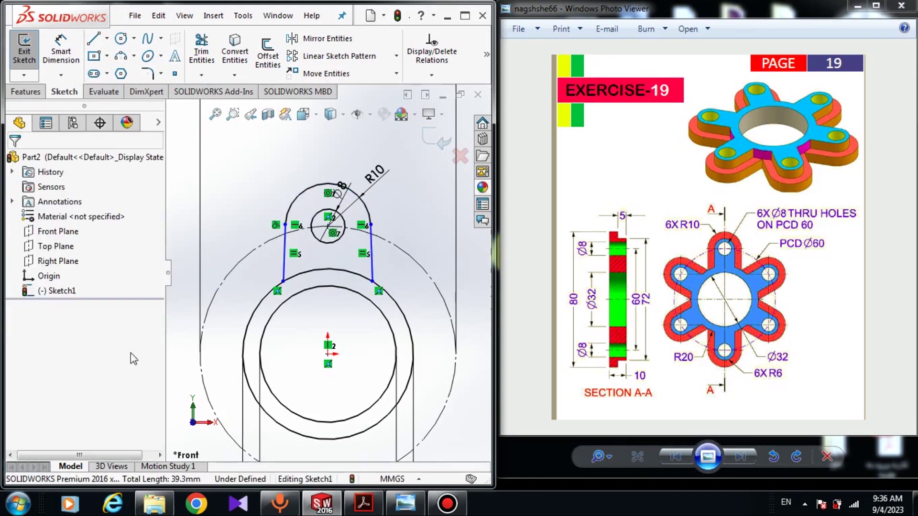
Make the arm's right side line tangent to the 10 mm radius arc.
{"action": "left_click", "coordinate": [371, 260]}
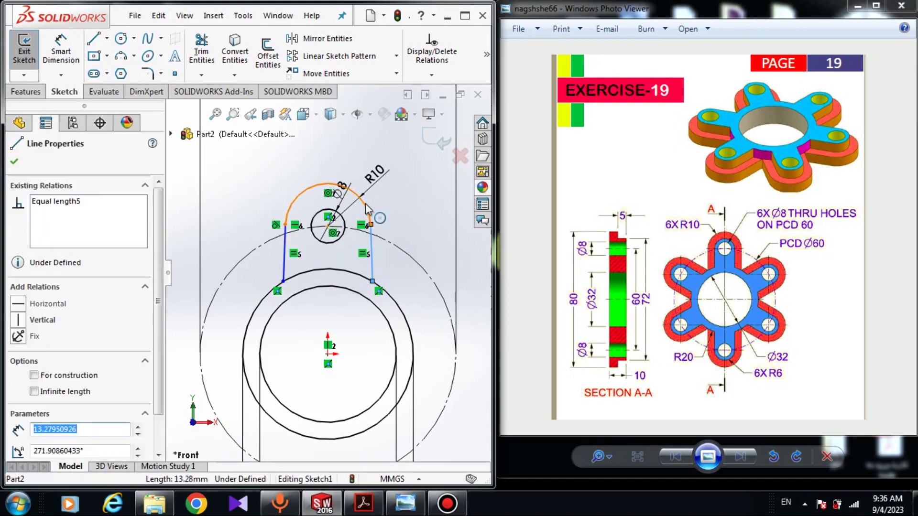
{"action": "left_click", "coordinate": [366, 209], "text": "ctrl"}
{"action": "left_click", "coordinate": [35, 379]}
{"action": "key", "text": "Escape"}
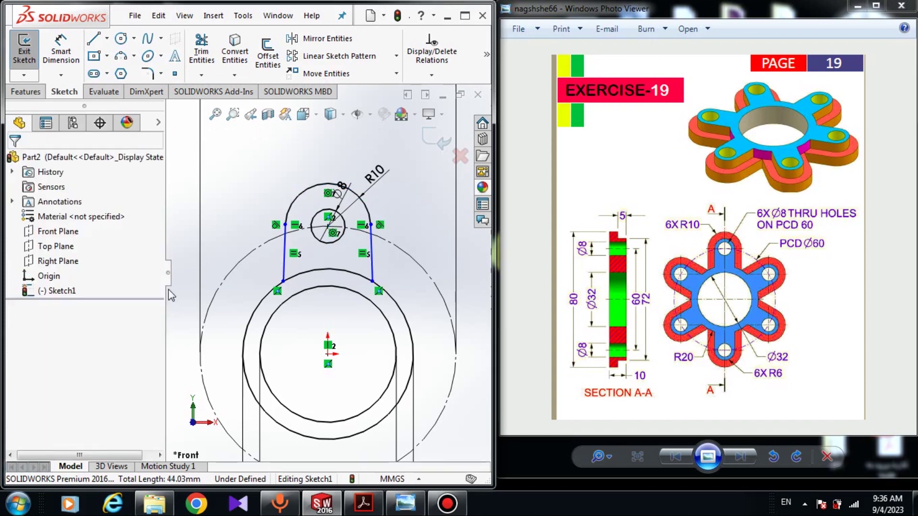
Circular-pattern the arm's two side lines and 10 mm radius arc about the origin with 6 equally spaced instances over 360 degrees.
{"action": "left_click", "coordinate": [382, 56]}
{"action": "left_click", "coordinate": [396, 56]}
{"action": "left_click", "coordinate": [372, 91]}
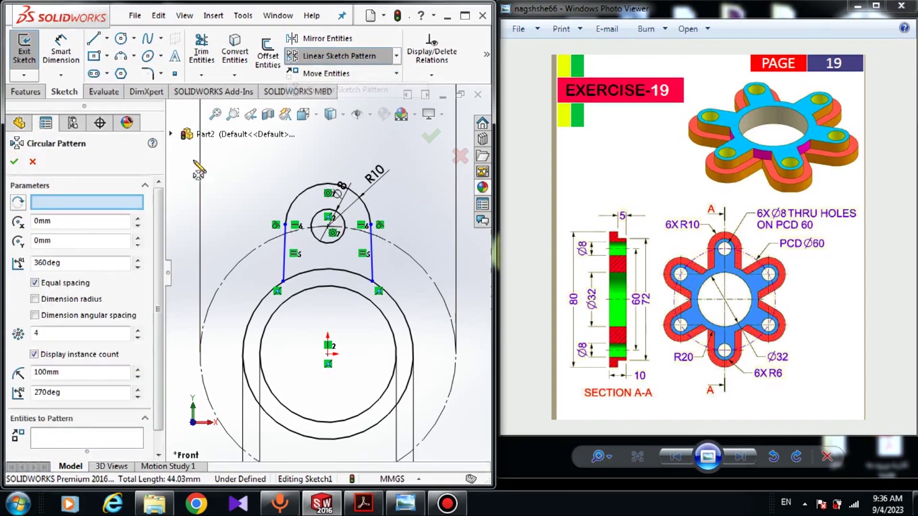
{"action": "left_click", "coordinate": [327, 354]}
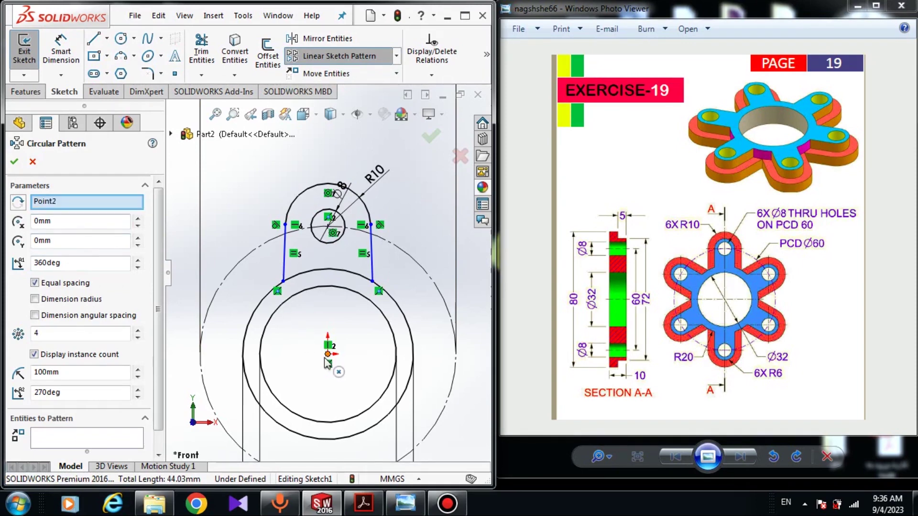
{"action": "left_click", "coordinate": [62, 438]}
{"action": "left_click", "coordinate": [284, 244]}
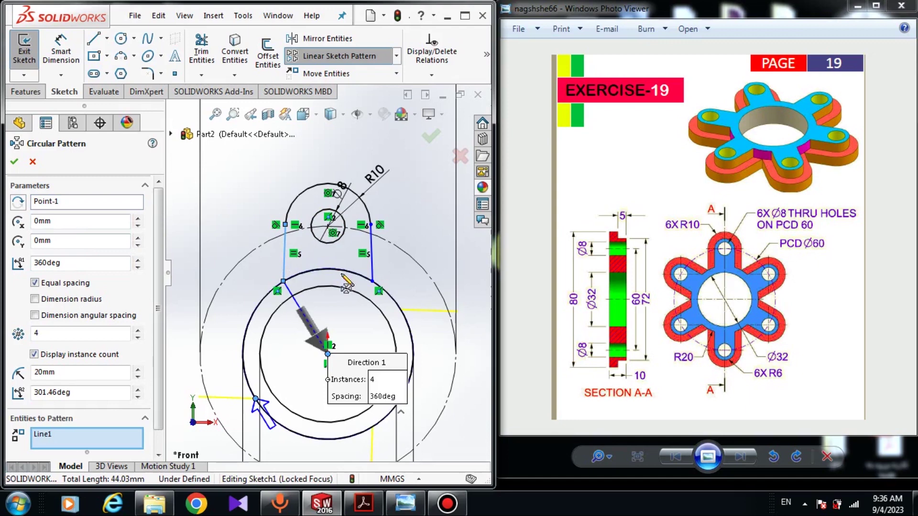
{"action": "left_click", "coordinate": [373, 268]}
{"action": "left_click", "coordinate": [294, 209]}
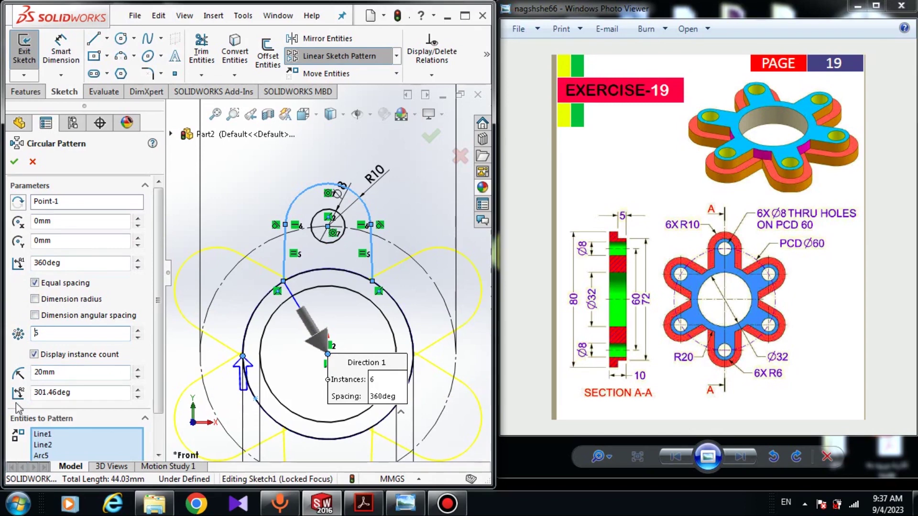
{"action": "left_click", "coordinate": [15, 163]}
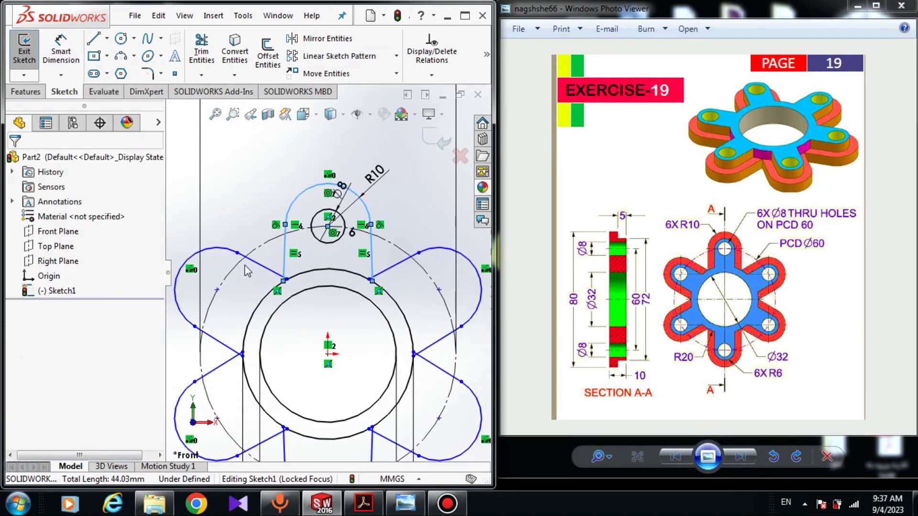
Merge the lower end of the top arm's left side line with the adjacent endpoint of the upper-left patterned arm.
{"action": "left_click", "coordinate": [289, 276]}
{"action": "scroll", "coordinate": [272, 291], "scroll_direction": "down", "scroll_amount": 3}
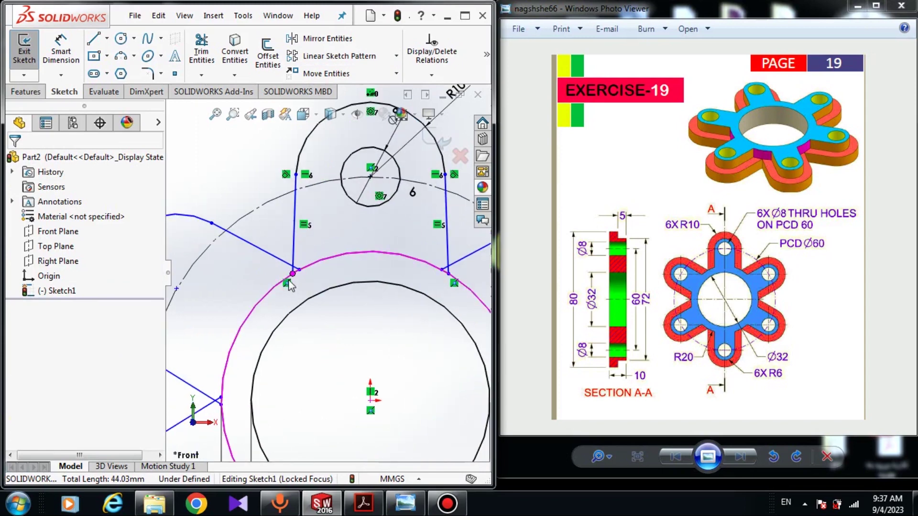
{"action": "left_click", "coordinate": [292, 275]}
{"action": "left_click", "coordinate": [299, 270], "text": "ctrl"}
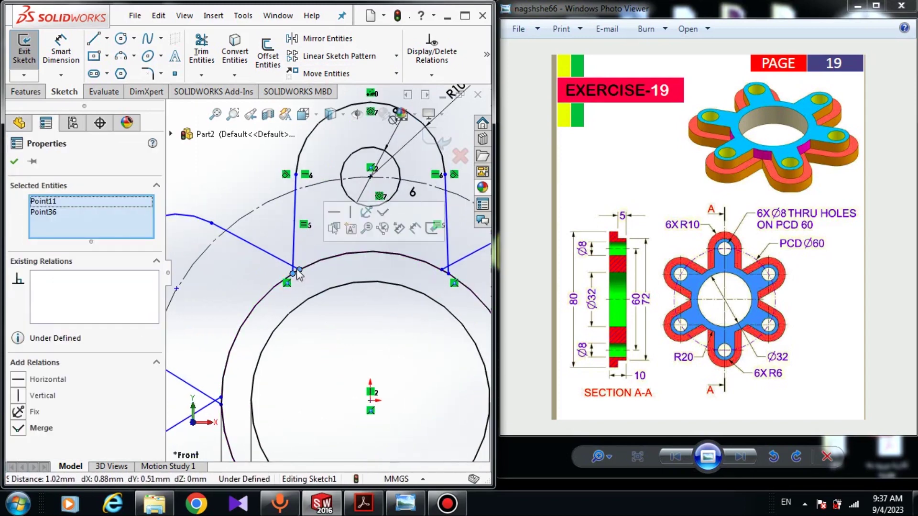
{"action": "left_click", "coordinate": [17, 429]}
{"action": "key", "text": "Escape"}
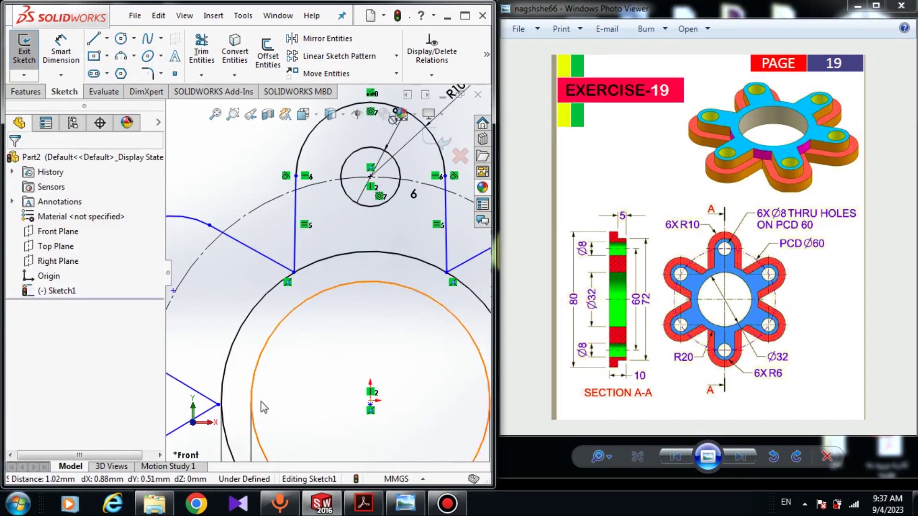
Make the shared corner point between the two left arms coincident with the 40 mm circle.
{"action": "scroll", "coordinate": [273, 340], "scroll_direction": "up", "scroll_amount": 2}
{"action": "scroll", "coordinate": [267, 339], "scroll_direction": "down", "scroll_amount": 4}
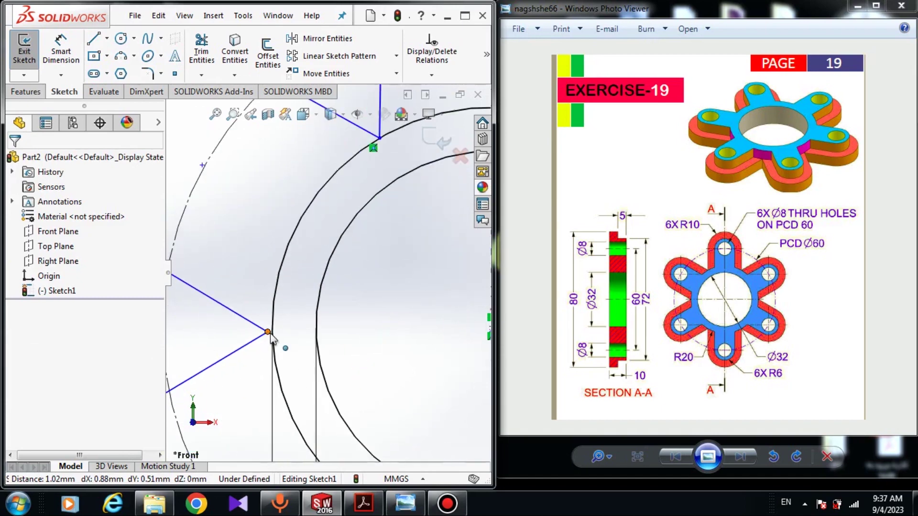
{"action": "left_click", "coordinate": [268, 331]}
{"action": "left_click", "coordinate": [277, 357], "text": "ctrl"}
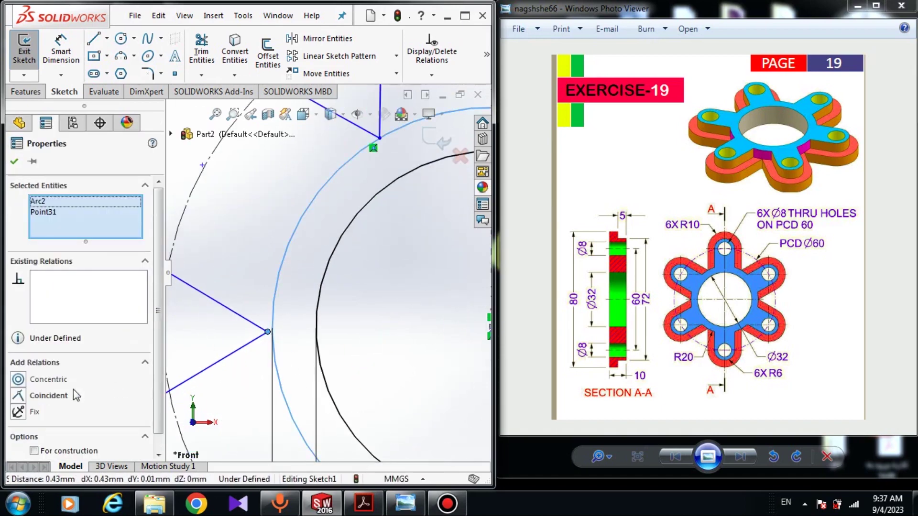
{"action": "left_click", "coordinate": [48, 395]}
{"action": "key", "text": "Escape"}
{"action": "scroll", "coordinate": [406, 231], "scroll_direction": "up", "scroll_amount": 4}
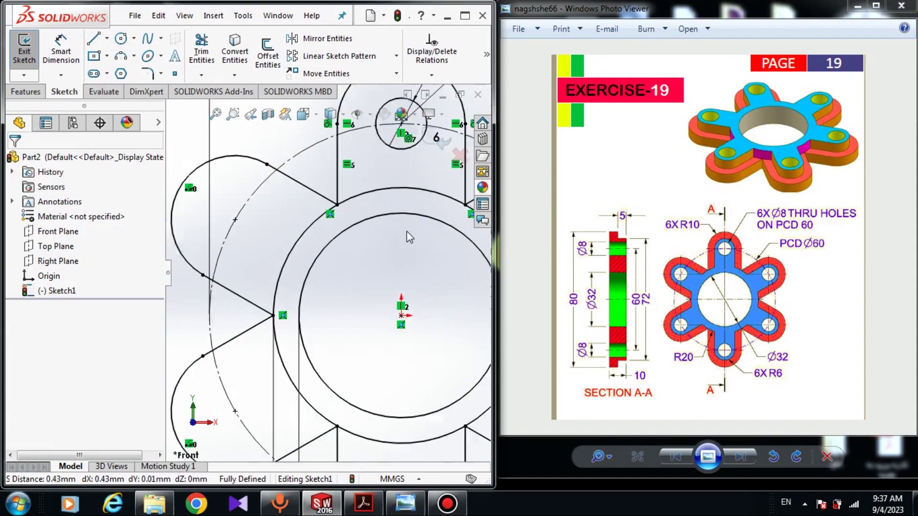
{"action": "scroll", "coordinate": [406, 230], "scroll_direction": "up", "scroll_amount": 2}
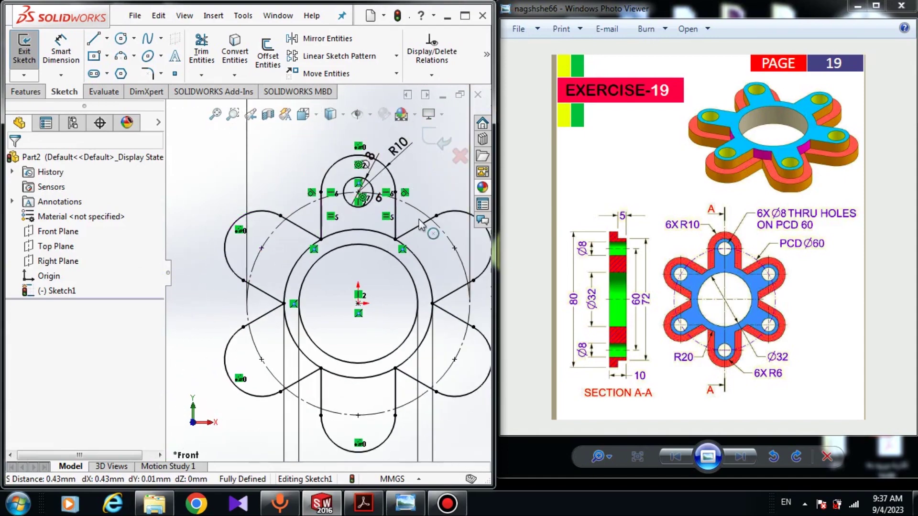
Circular-pattern the top arm's 8 mm circle about the origin with 6 equally spaced instances over 360 degrees.
{"action": "scroll", "coordinate": [378, 184], "scroll_direction": "down", "scroll_amount": 3}
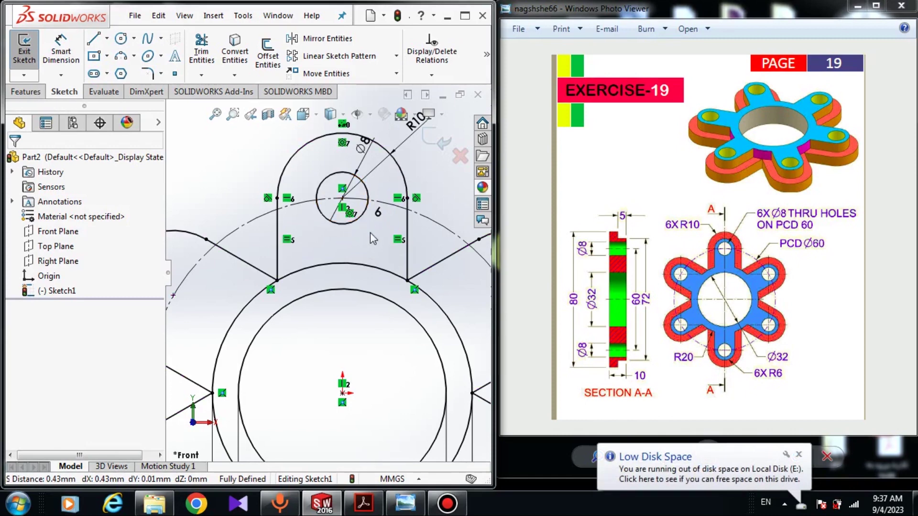
{"action": "scroll", "coordinate": [354, 239], "scroll_direction": "down", "scroll_amount": 5}
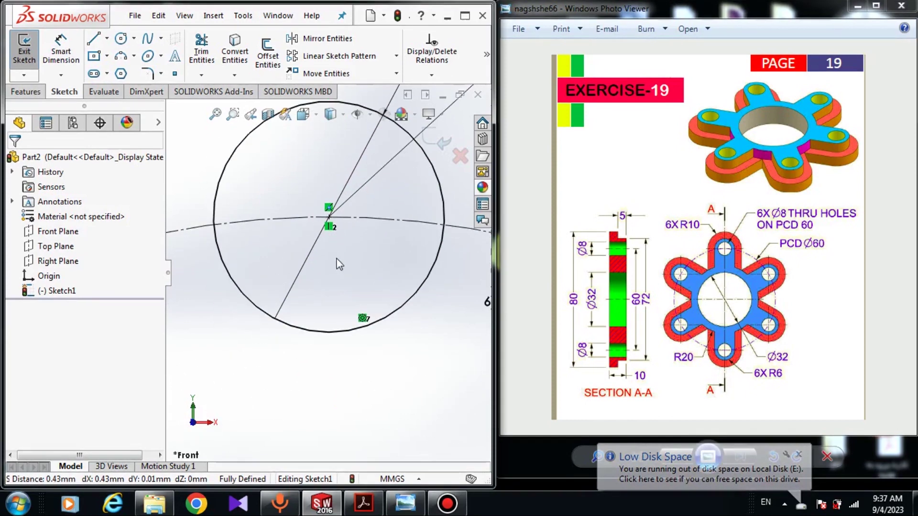
{"action": "scroll", "coordinate": [346, 282], "scroll_direction": "up", "scroll_amount": 5}
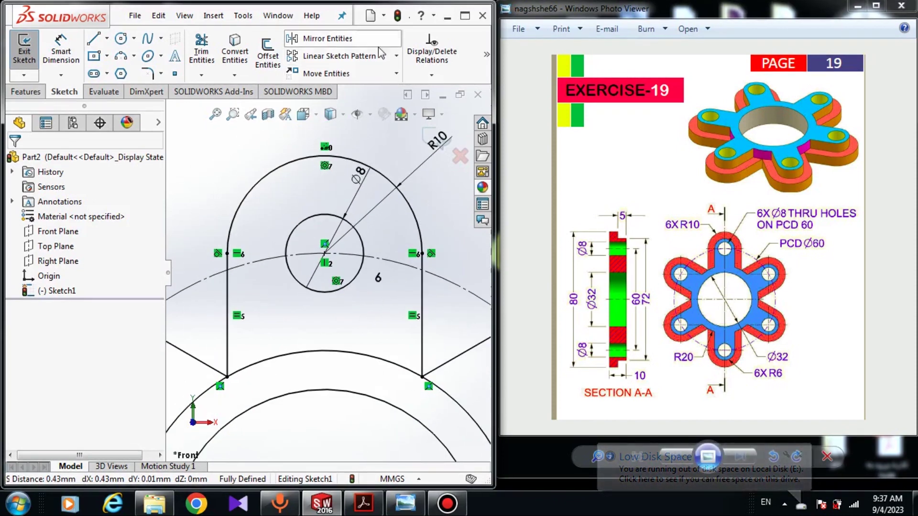
{"action": "left_click", "coordinate": [396, 55]}
{"action": "left_click", "coordinate": [342, 89]}
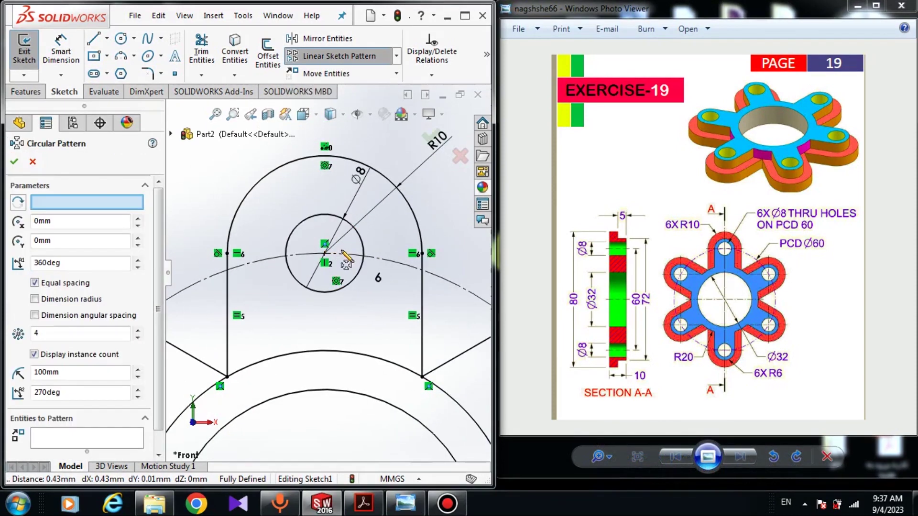
{"action": "scroll", "coordinate": [240, 328], "scroll_direction": "up", "scroll_amount": 4}
{"action": "left_click", "coordinate": [89, 206]}
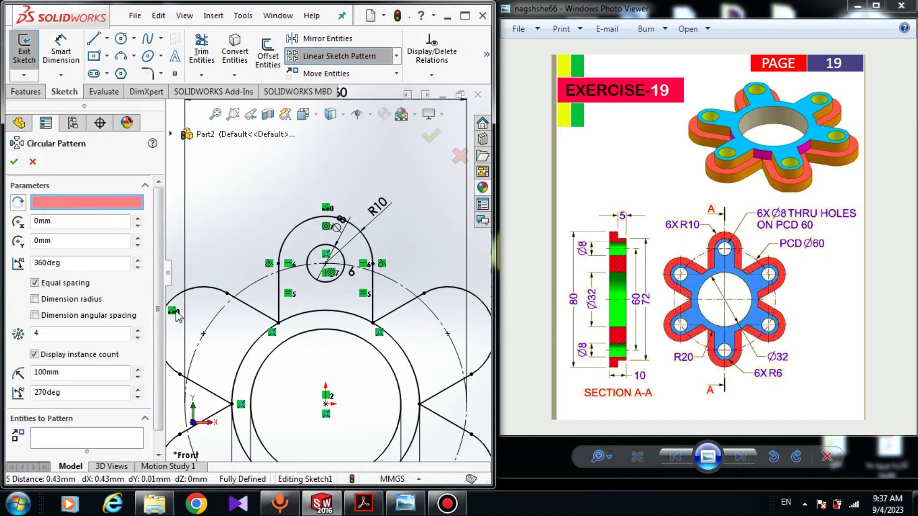
{"action": "left_click", "coordinate": [330, 407]}
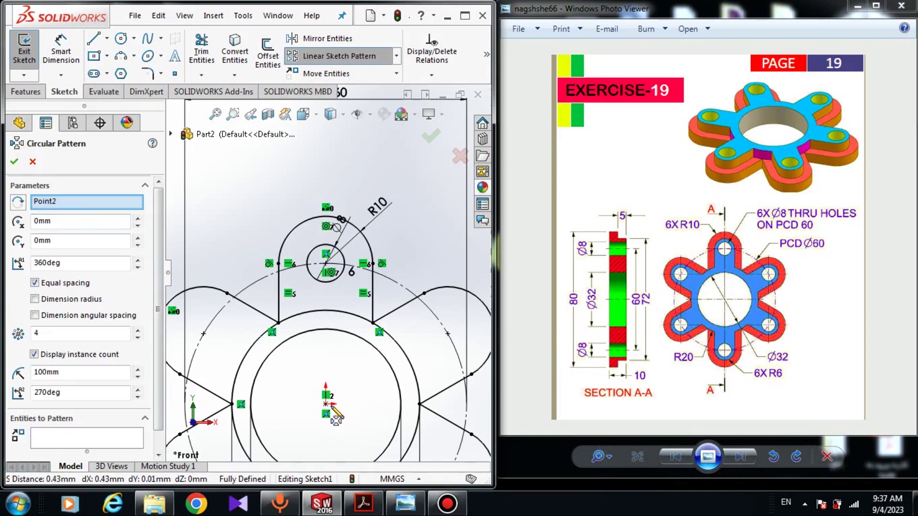
{"action": "left_click", "coordinate": [87, 444]}
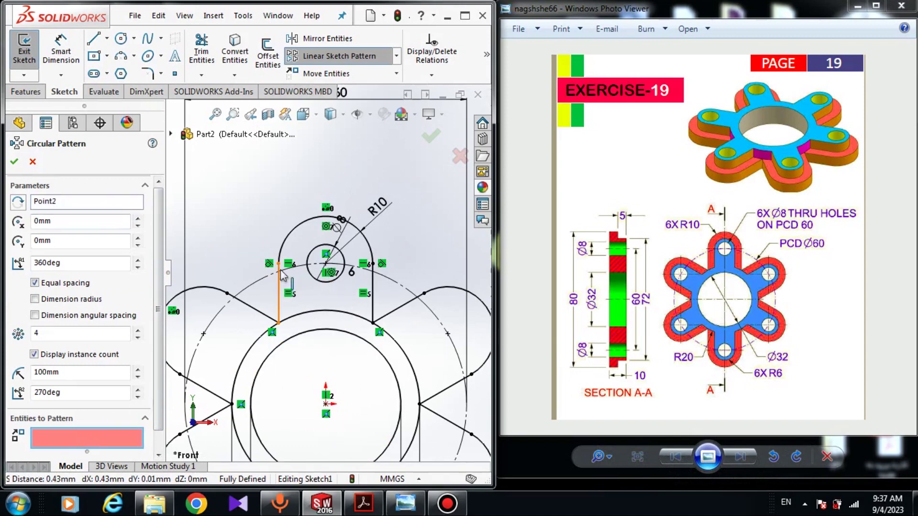
{"action": "left_click", "coordinate": [318, 279]}
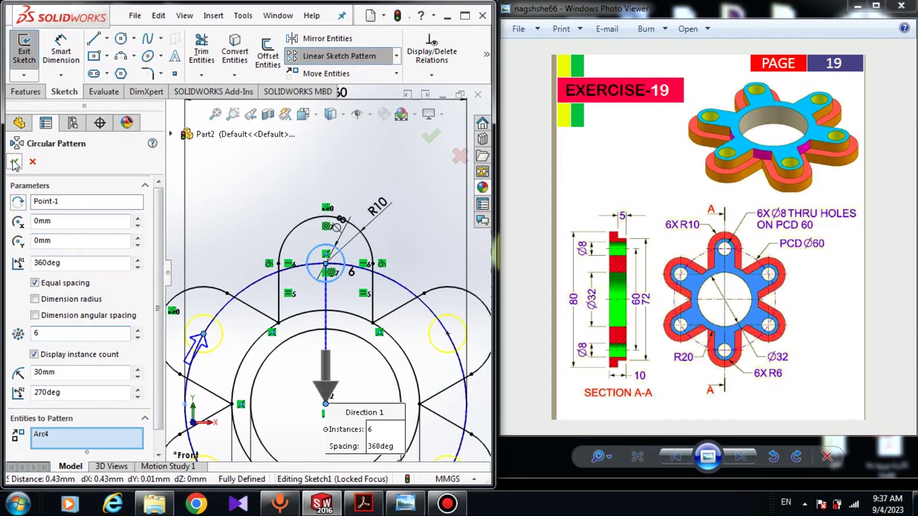
{"action": "key", "text": "Return"}
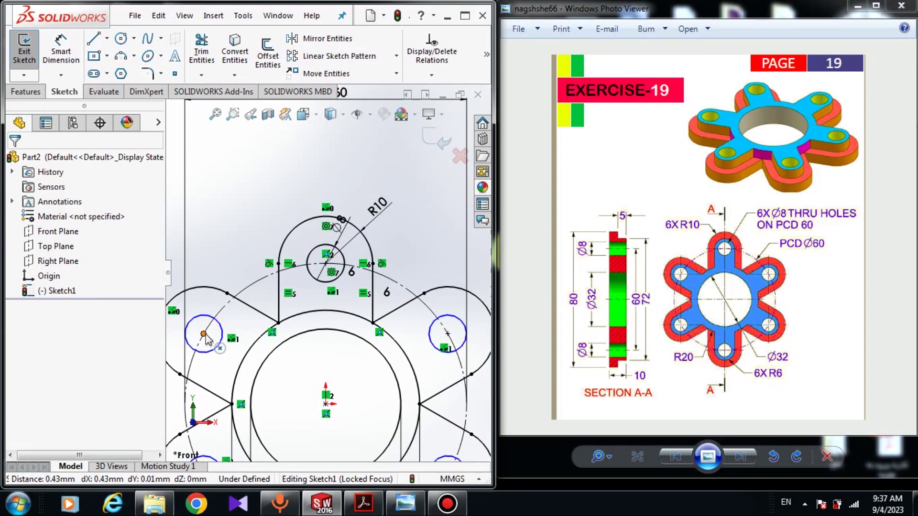
Make the upper-left patterned hole circle concentric with the rounded end arc of its arm.
{"action": "left_click", "coordinate": [204, 323]}
{"action": "left_click", "coordinate": [215, 289], "text": "ctrl"}
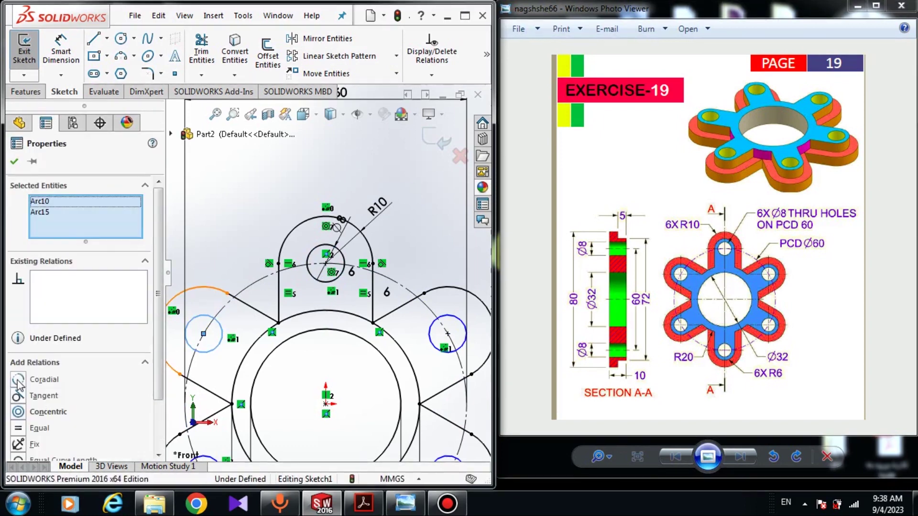
{"action": "left_click", "coordinate": [21, 412]}
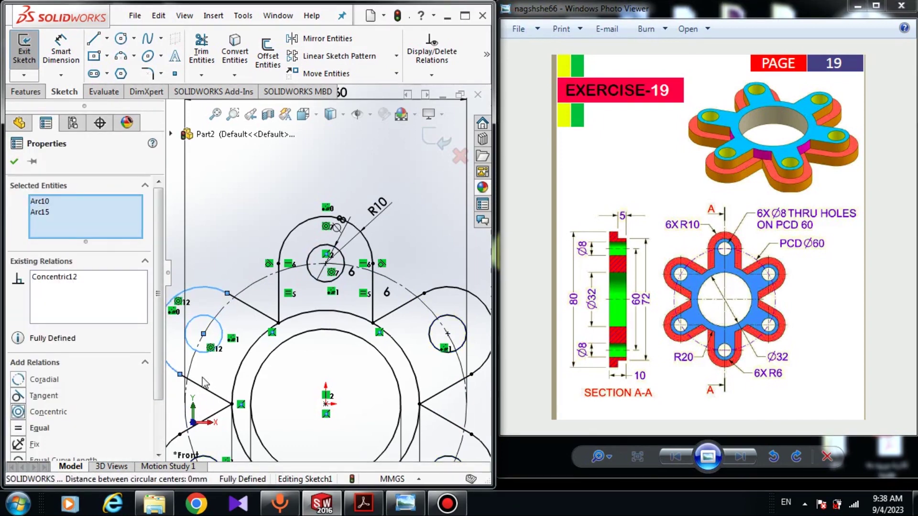
{"action": "left_click", "coordinate": [222, 349]}
{"action": "scroll", "coordinate": [226, 349], "scroll_direction": "up", "scroll_amount": 4}
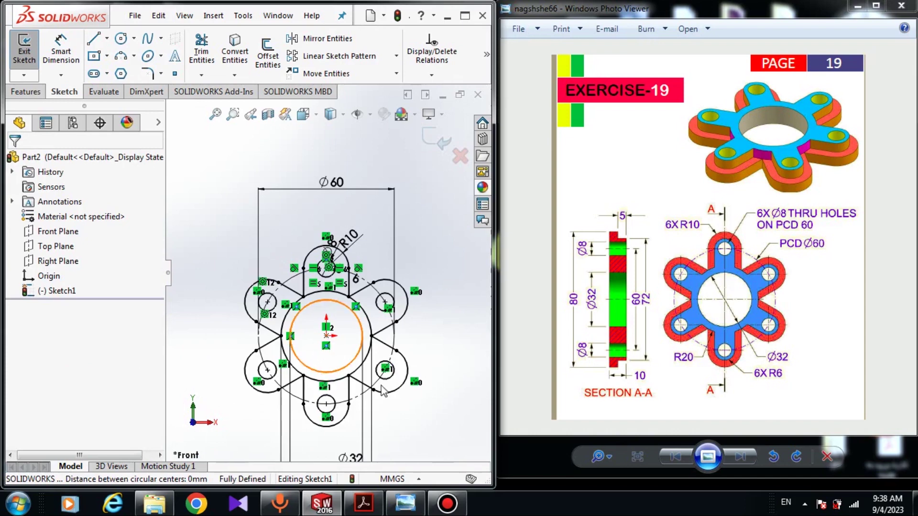
{"action": "scroll", "coordinate": [400, 221], "scroll_direction": "down", "scroll_amount": 3}
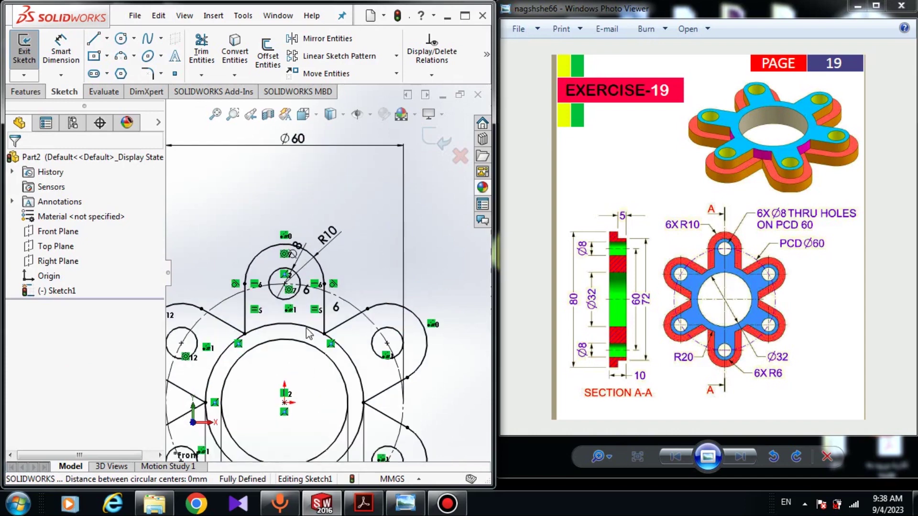
{"action": "scroll", "coordinate": [309, 334], "scroll_direction": "up", "scroll_amount": 5}
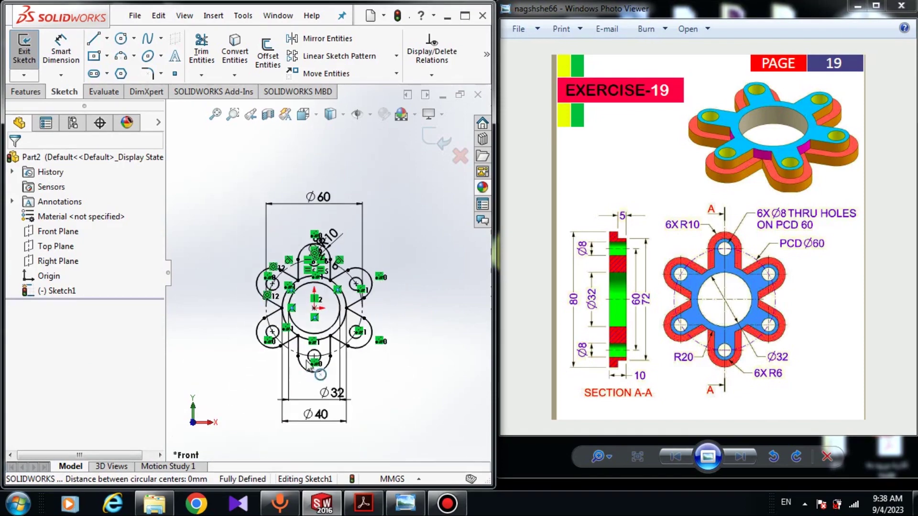
{"action": "left_click", "coordinate": [349, 347]}
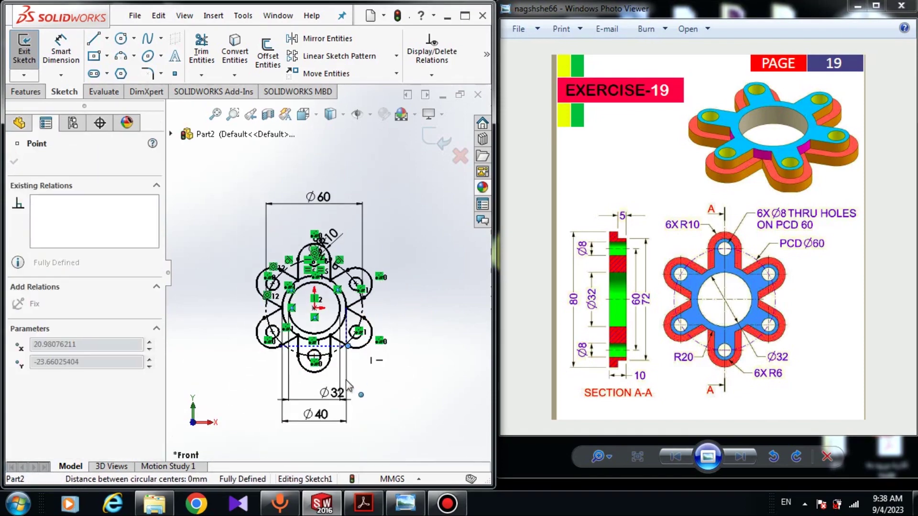
{"action": "left_click", "coordinate": [410, 424]}
{"action": "scroll", "coordinate": [315, 357], "scroll_direction": "down", "scroll_amount": 3}
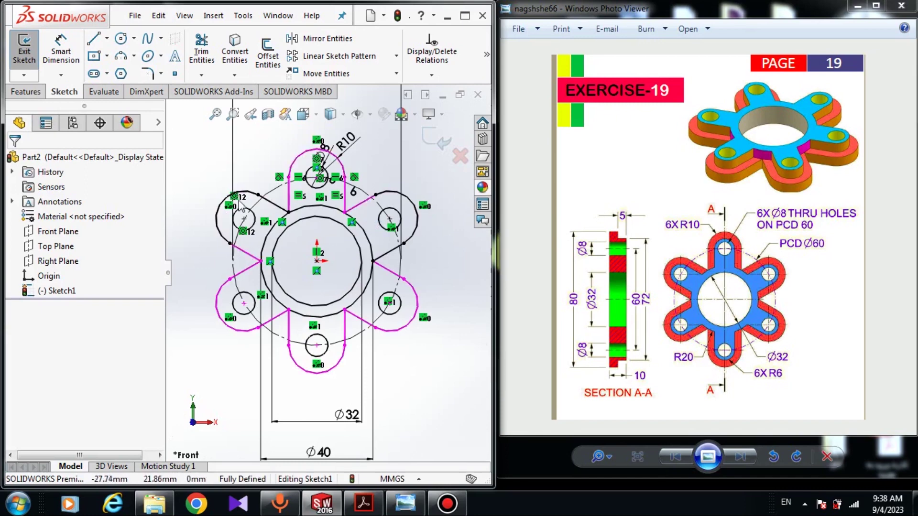
{"action": "left_click", "coordinate": [16, 94]}
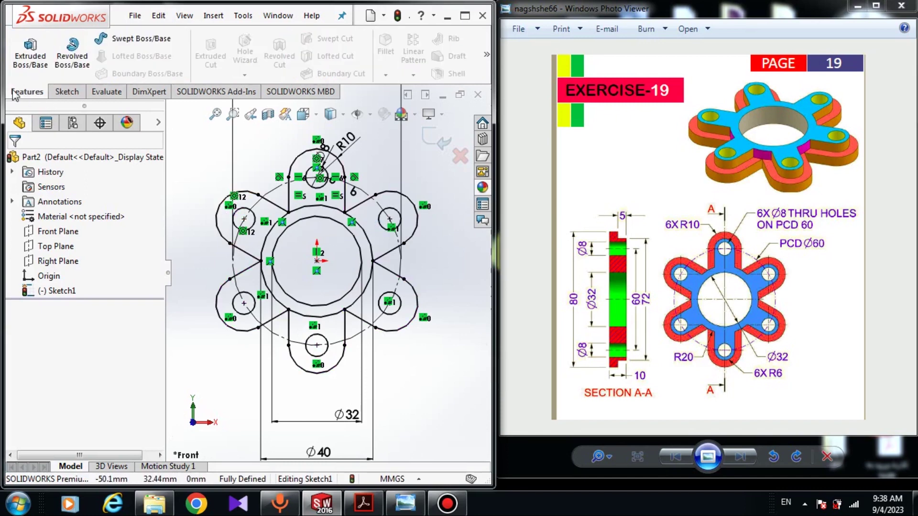
{"action": "right_click", "coordinate": [14, 93]}
{"action": "left_click", "coordinate": [39, 103]}
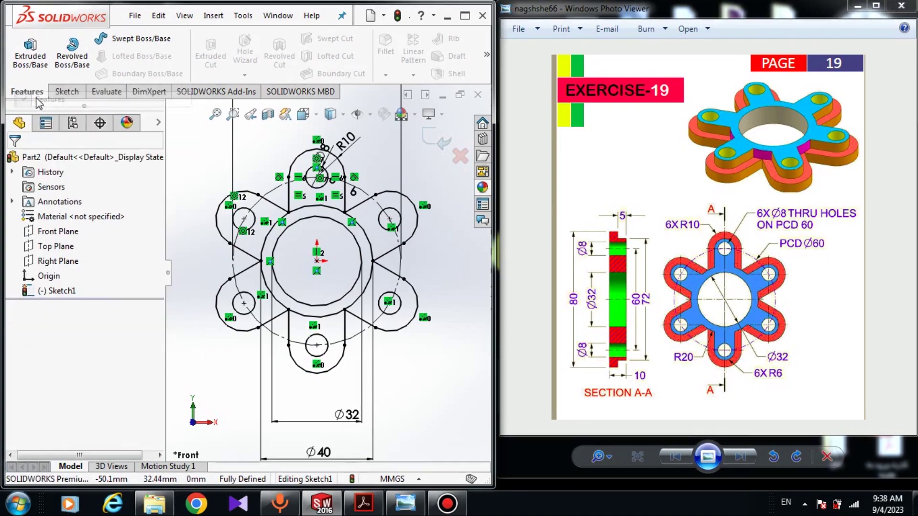
{"action": "right_click", "coordinate": [37, 93]}
{"action": "left_click", "coordinate": [54, 104]}
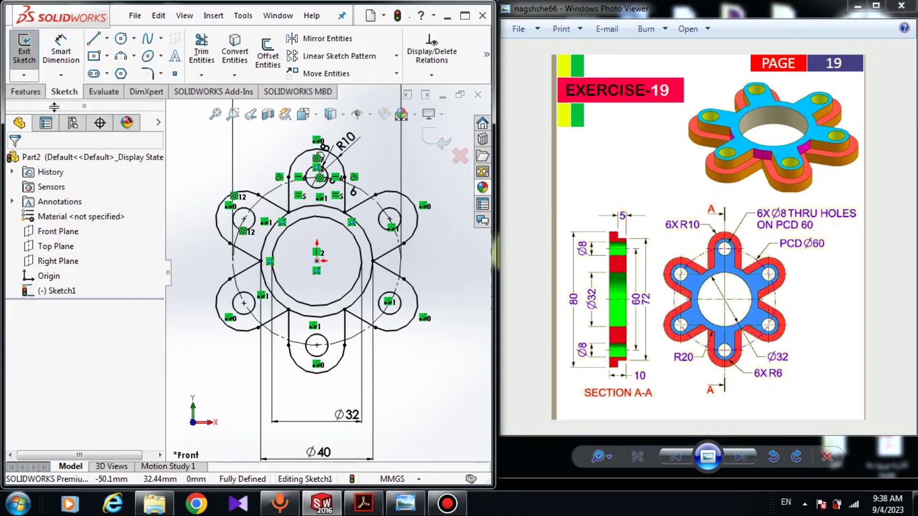
Start a Boss-Extrude of the base sketch using the six arm regions and the ring region as contours.
{"action": "left_click", "coordinate": [26, 92]}
{"action": "left_click", "coordinate": [45, 57]}
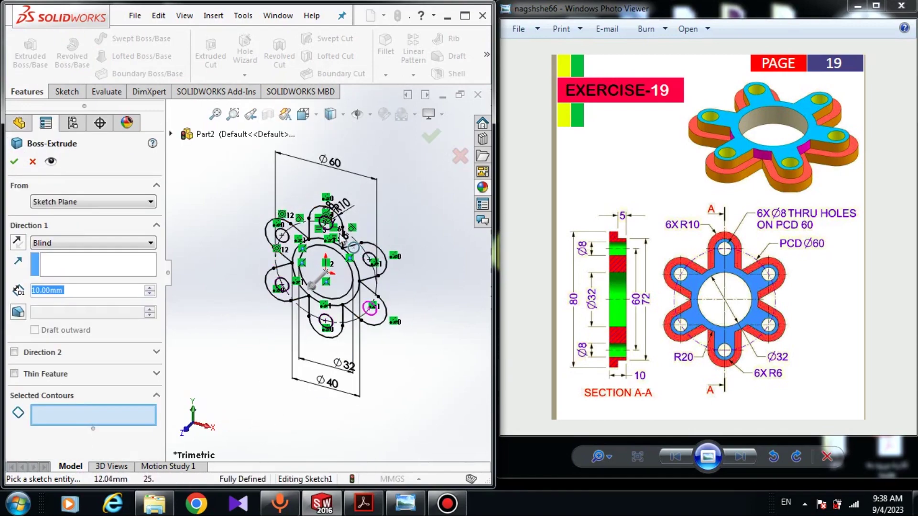
{"action": "scroll", "coordinate": [346, 215], "scroll_direction": "down", "scroll_amount": 3}
{"action": "left_click", "coordinate": [311, 254]}
{"action": "left_click", "coordinate": [378, 301]}
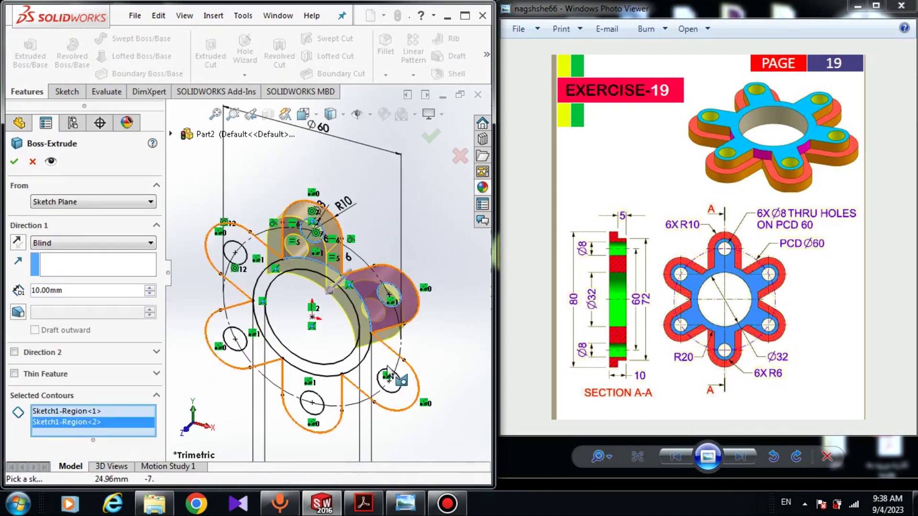
{"action": "left_click", "coordinate": [380, 378]}
{"action": "left_click", "coordinate": [308, 389]}
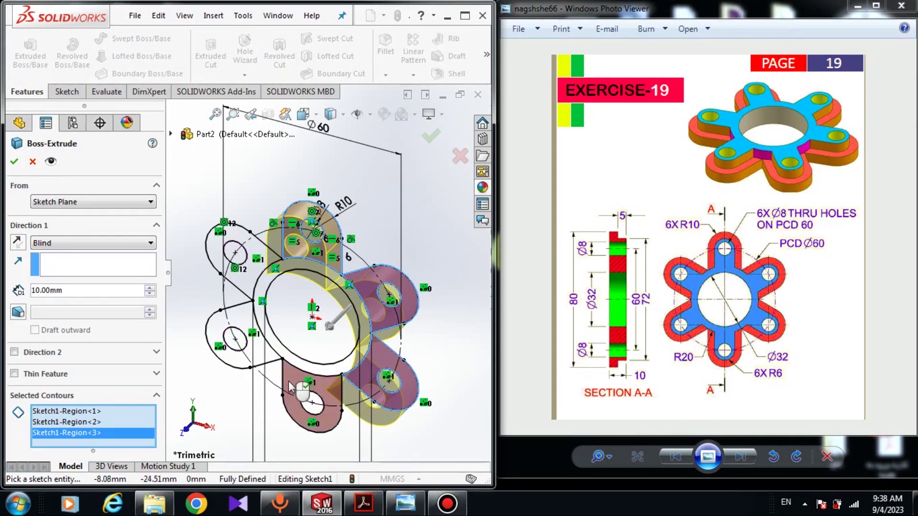
{"action": "left_click", "coordinate": [224, 330]}
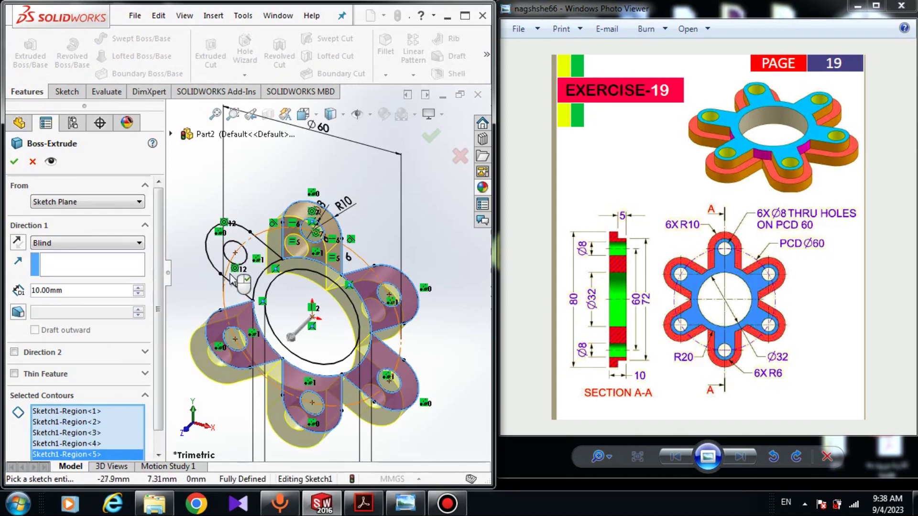
{"action": "left_click", "coordinate": [228, 255]}
{"action": "left_click", "coordinate": [266, 285]}
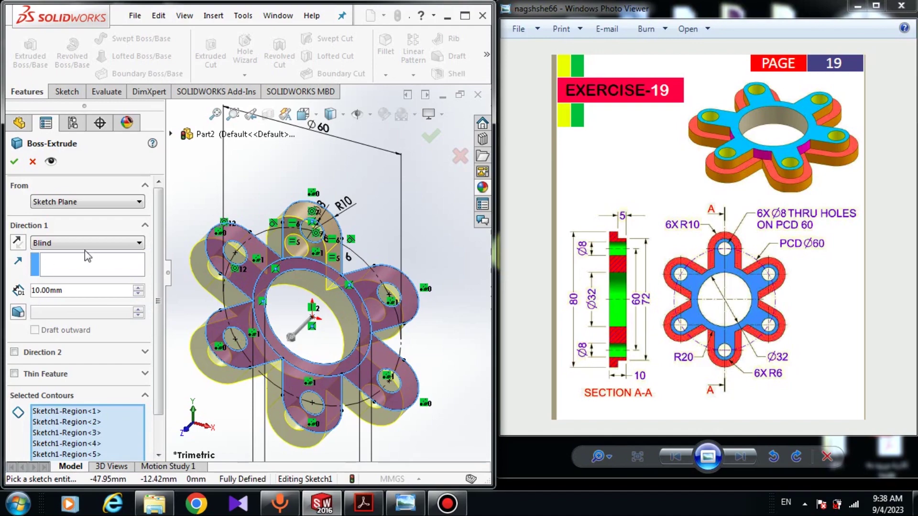
Set the blind extrusion depth to 5 mm and create the boss from the selected regions.
{"action": "type", "text": "5"}
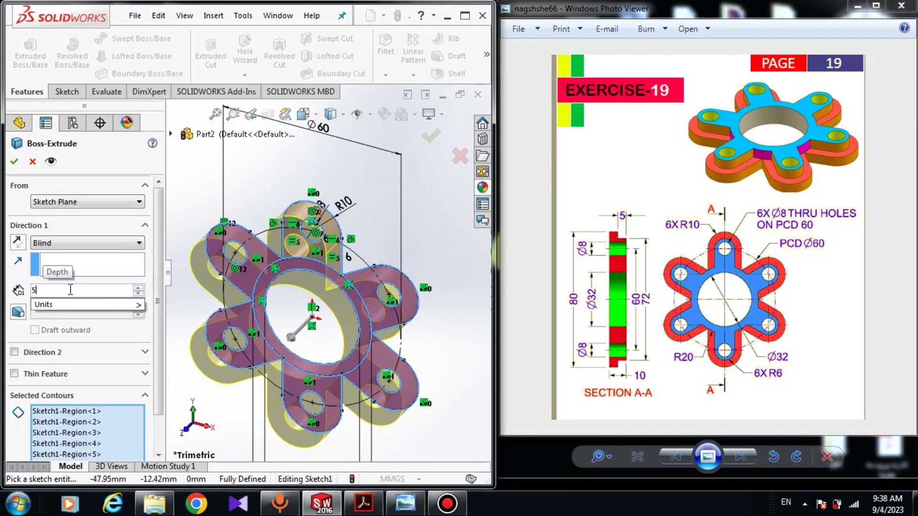
{"action": "key", "text": "Return"}
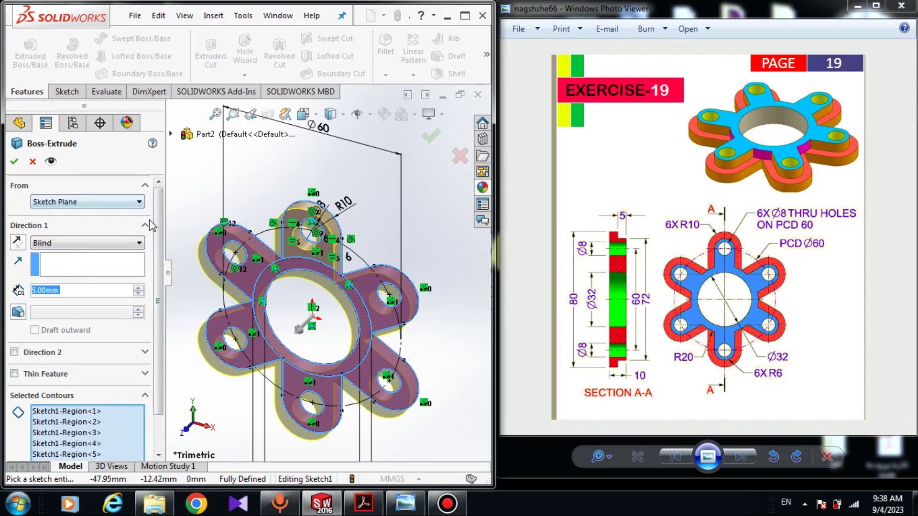
{"action": "scroll", "coordinate": [151, 226], "scroll_direction": "down", "scroll_amount": 3}
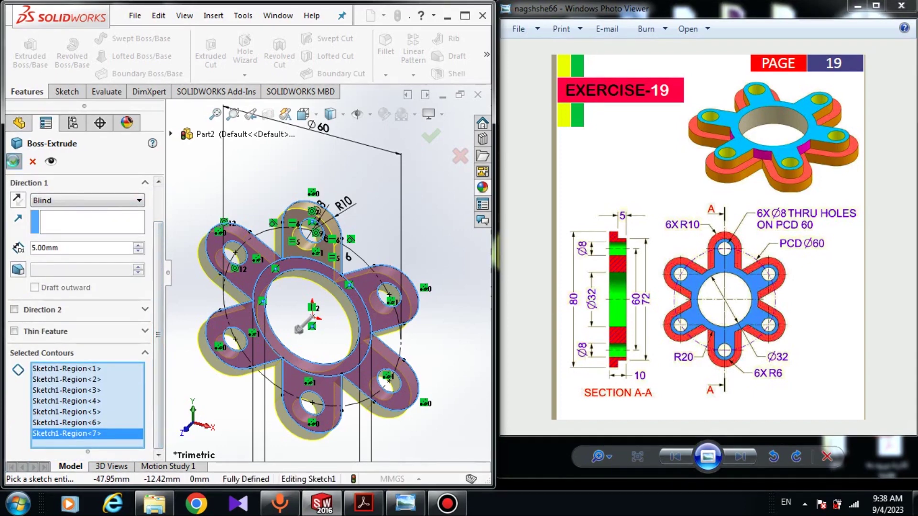
{"action": "left_click", "coordinate": [14, 161]}
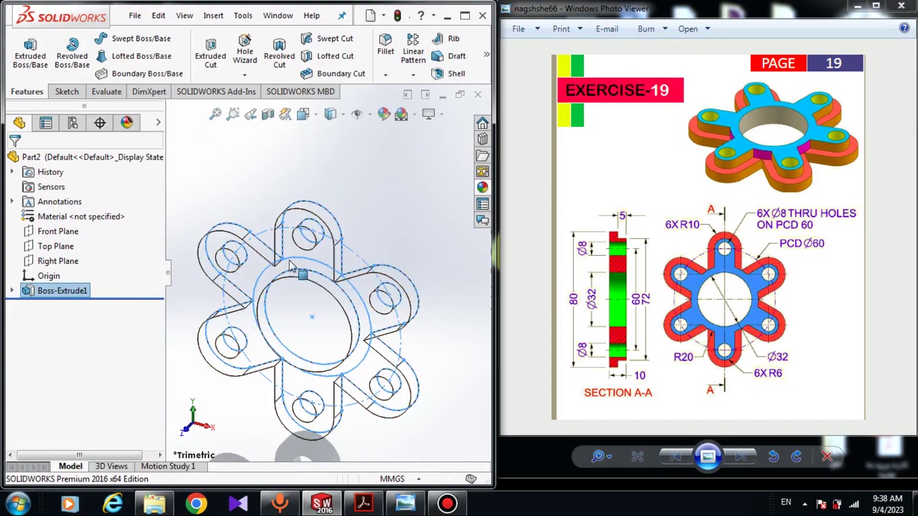
Turn off the floor shadow in the view's display settings and clear the selection of the new boss.
{"action": "left_click", "coordinate": [435, 116]}
{"action": "left_click", "coordinate": [445, 132]}
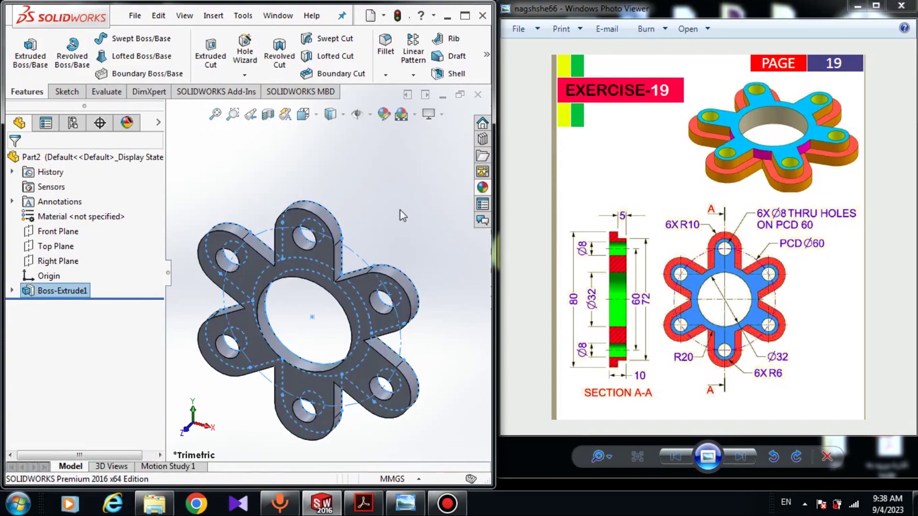
{"action": "left_click", "coordinate": [400, 216]}
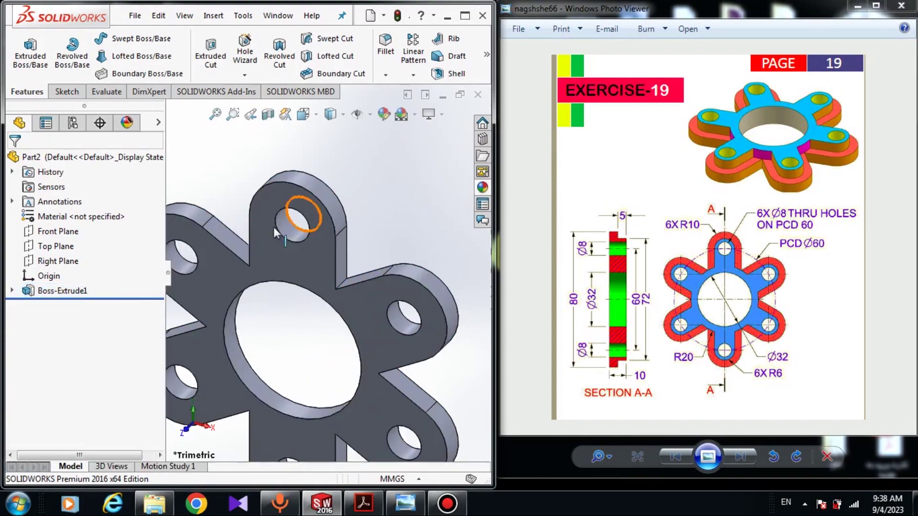
Open a new sketch on the front face of the extruded body and view it face-on.
{"action": "scroll", "coordinate": [285, 250], "scroll_direction": "down", "scroll_amount": 2}
{"action": "scroll", "coordinate": [286, 249], "scroll_direction": "up", "scroll_amount": 2}
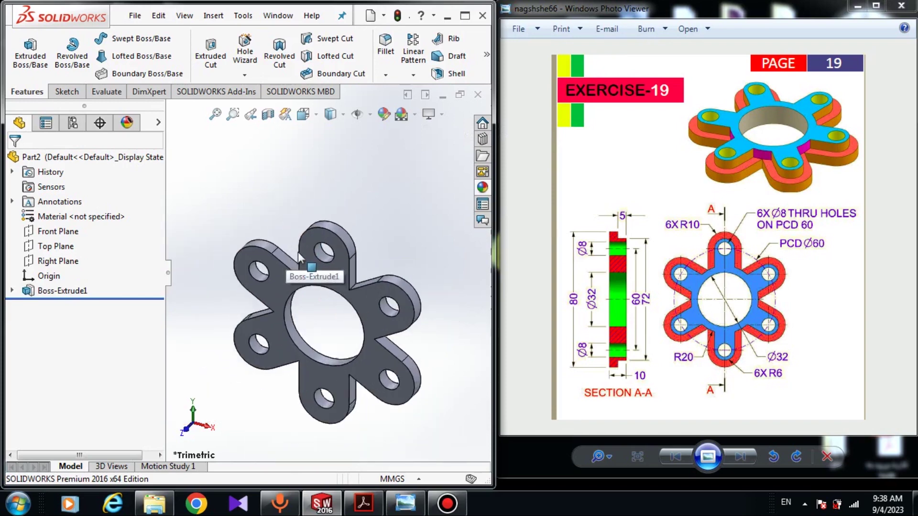
{"action": "left_click", "coordinate": [310, 272]}
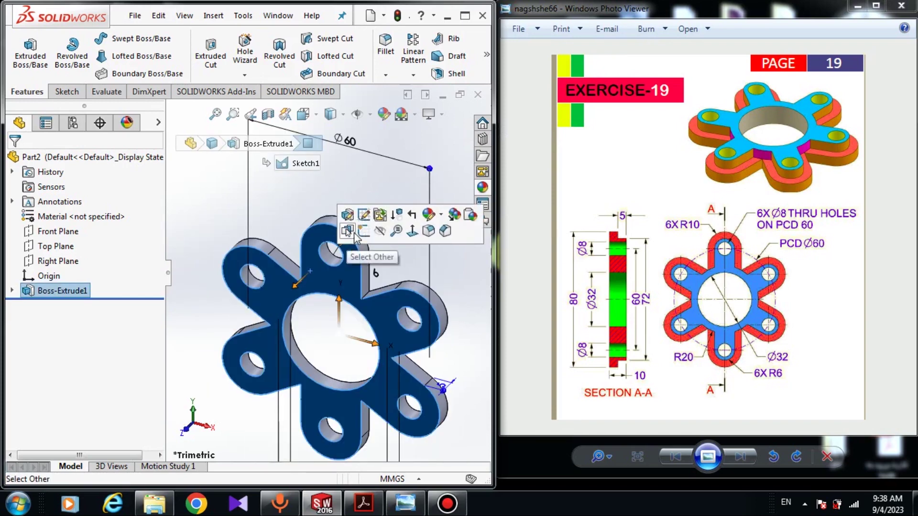
{"action": "left_click", "coordinate": [356, 214]}
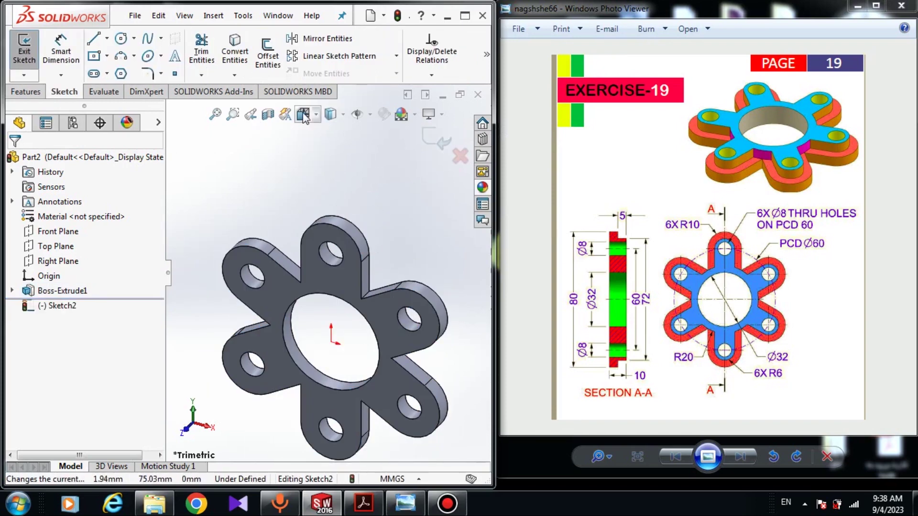
{"action": "left_click", "coordinate": [303, 114]}
{"action": "left_click", "coordinate": [303, 329]}
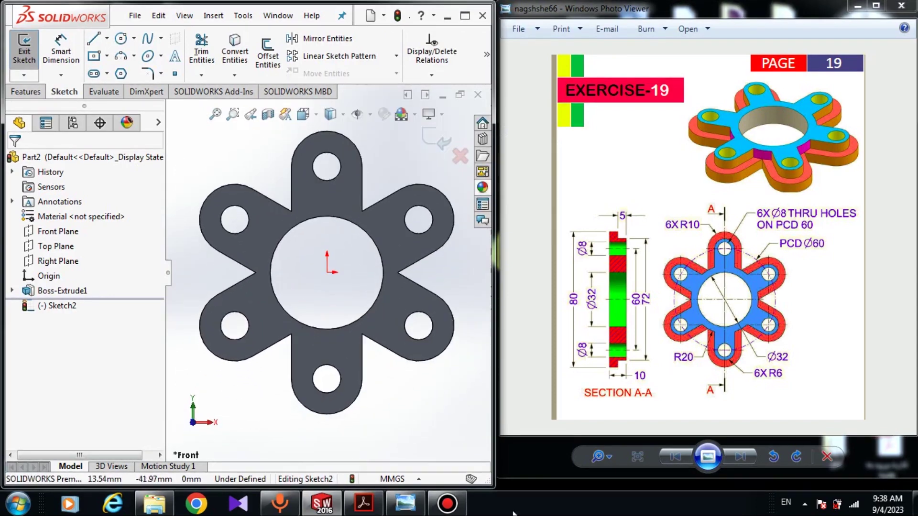
Offset the top arm's two side edges and rounded end 4 mm inward.
{"action": "left_click", "coordinate": [267, 55]}
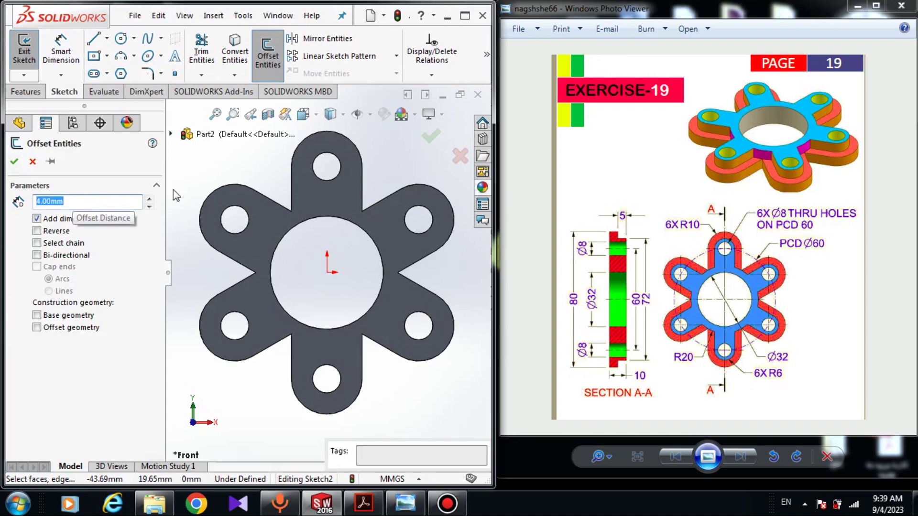
{"action": "left_click", "coordinate": [295, 164]}
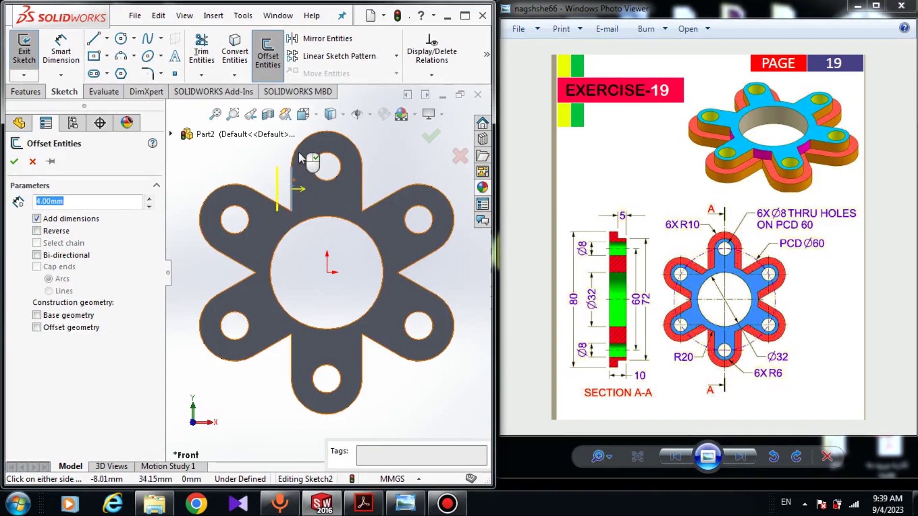
{"action": "left_click", "coordinate": [37, 231]}
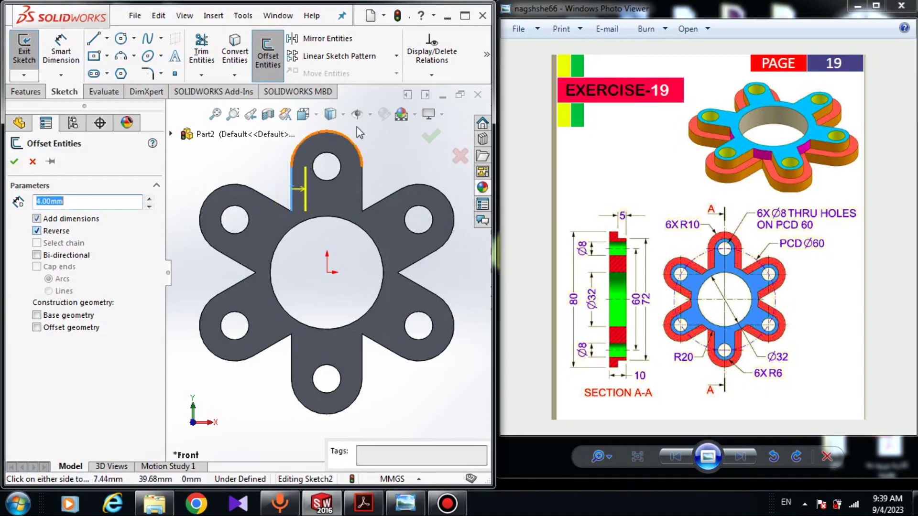
{"action": "left_click", "coordinate": [361, 176]}
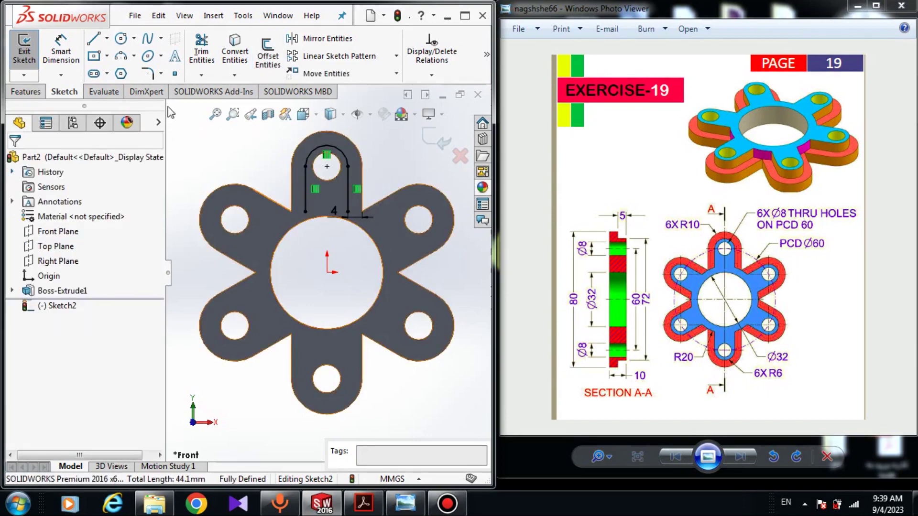
Sketch a circle about 22 mm in diameter centred on the origin.
{"action": "left_click", "coordinate": [125, 41]}
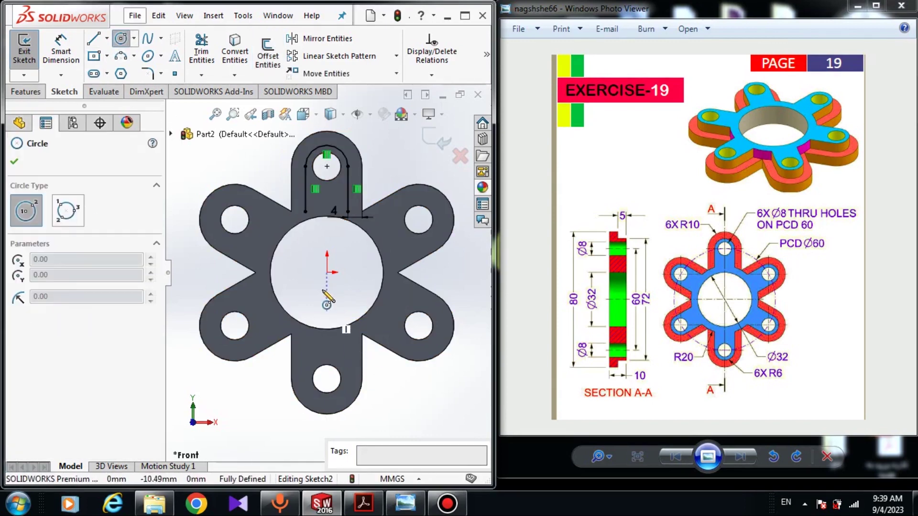
{"action": "left_click", "coordinate": [327, 272]}
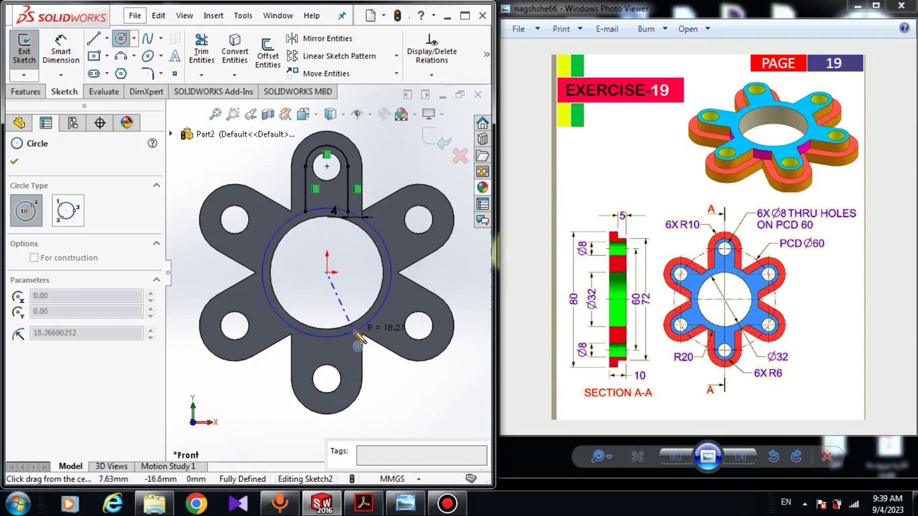
{"action": "left_click", "coordinate": [348, 316]}
{"action": "right_click", "coordinate": [464, 283]}
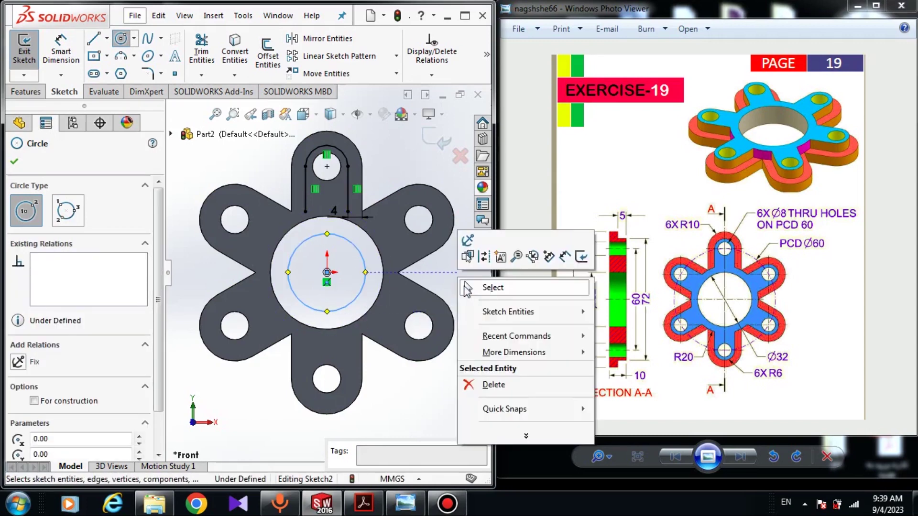
{"action": "left_click", "coordinate": [478, 287]}
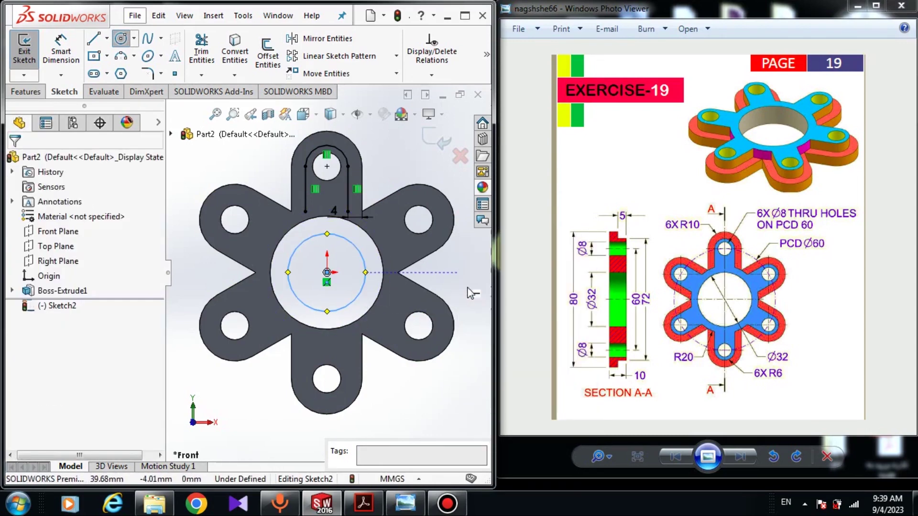
Dimension the circle around the origin to a diameter of 40 mm.
{"action": "left_click", "coordinate": [46, 64]}
{"action": "left_click", "coordinate": [364, 284]}
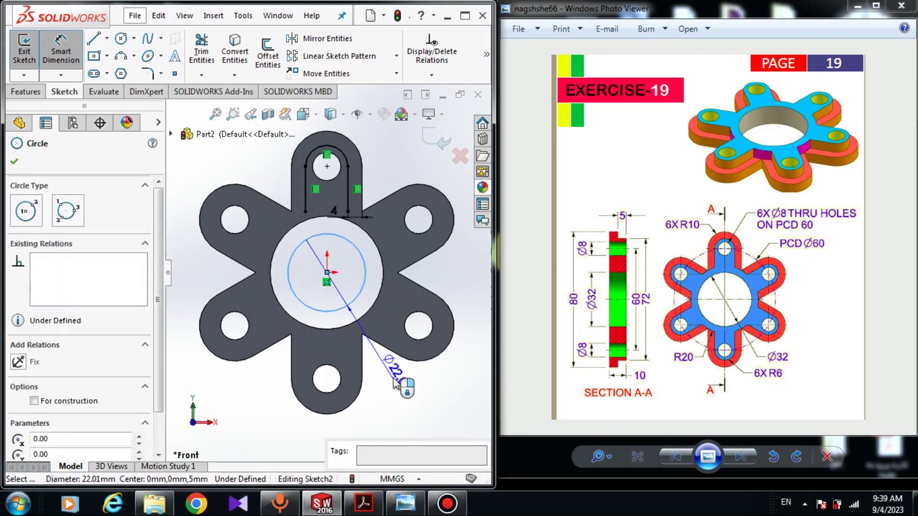
{"action": "left_click", "coordinate": [400, 381]}
{"action": "type", "text": "40"}
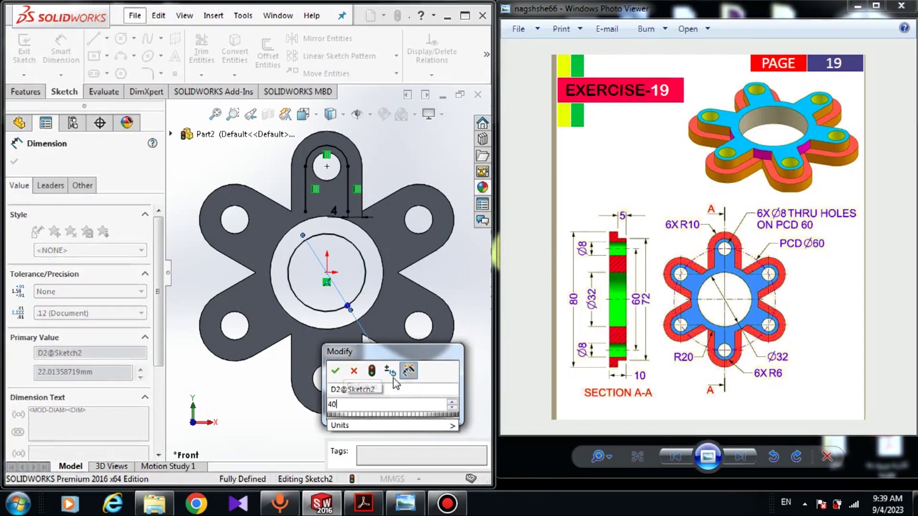
{"action": "key", "text": "Return"}
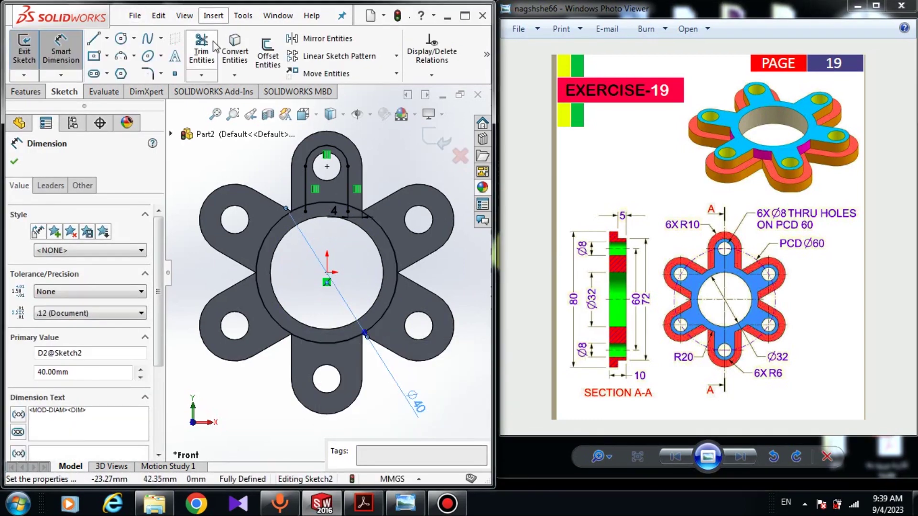
Trim the lower ends of the top arm's two offset side lines that extend inside the 40 mm circle.
{"action": "left_click", "coordinate": [215, 46]}
{"action": "scroll", "coordinate": [350, 214], "scroll_direction": "up", "scroll_amount": 5}
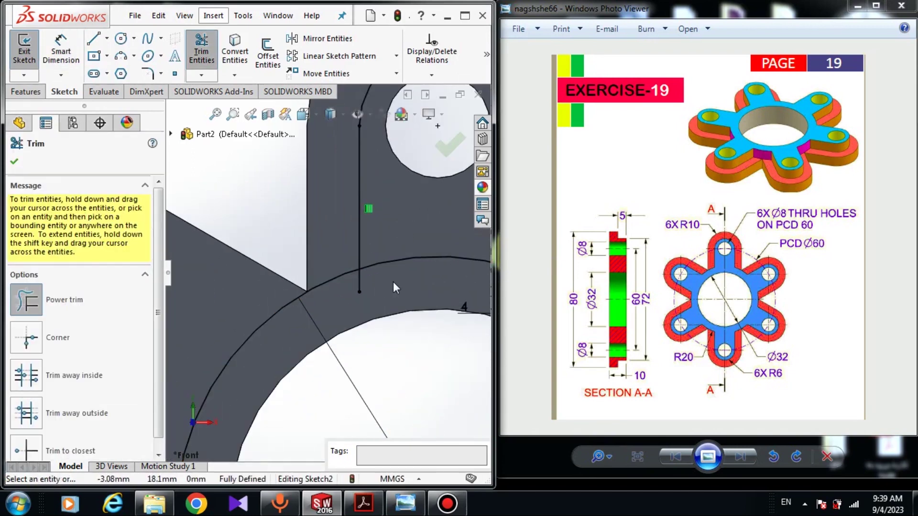
{"action": "left_click_drag", "start_coordinate": [361, 281], "coordinate": [352, 288]}
{"action": "scroll", "coordinate": [352, 289], "scroll_direction": "up", "scroll_amount": 2}
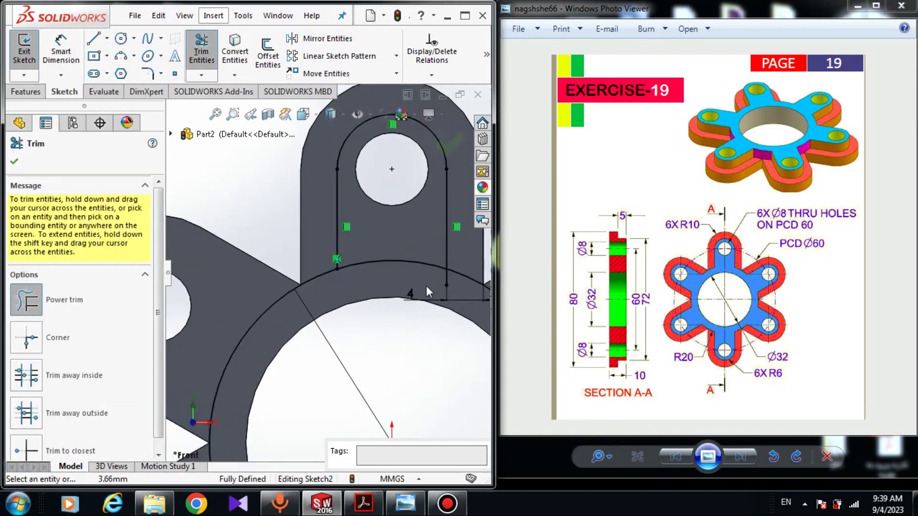
{"action": "scroll", "coordinate": [430, 282], "scroll_direction": "down", "scroll_amount": 3}
{"action": "scroll", "coordinate": [293, 253], "scroll_direction": "up", "scroll_amount": 3}
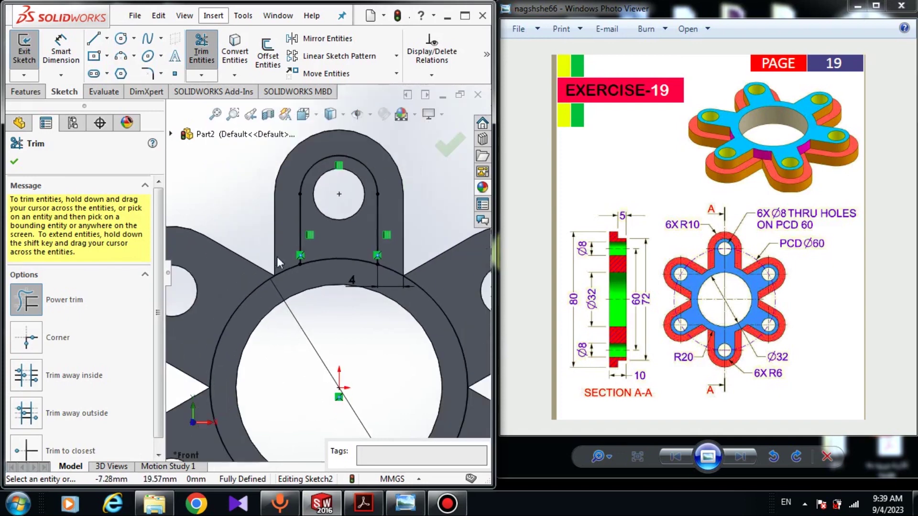
{"action": "left_click", "coordinate": [11, 161]}
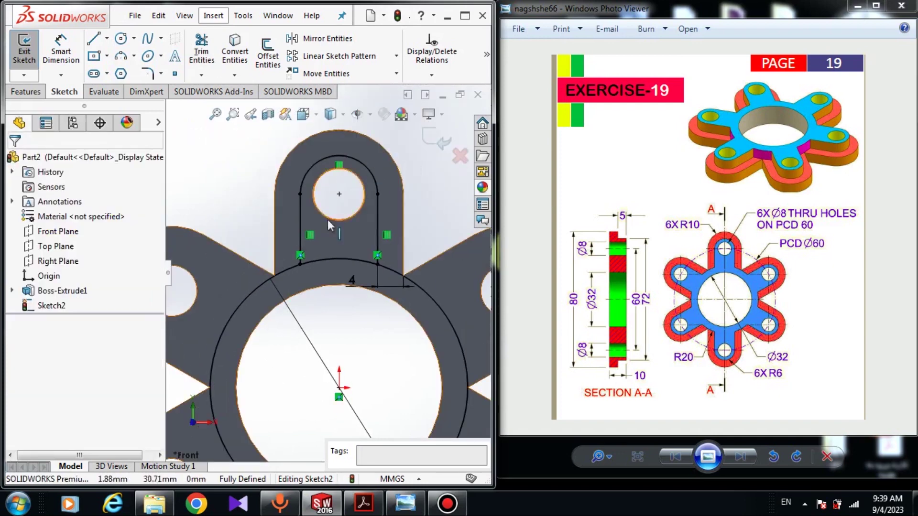
Convert the top arm's 8 mm hole edge into a sketch circle.
{"action": "left_click", "coordinate": [235, 48]}
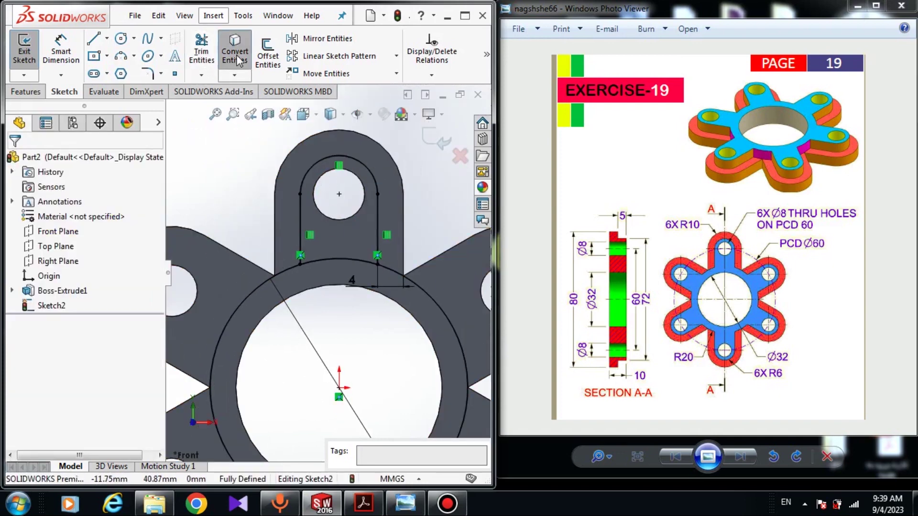
{"action": "left_click", "coordinate": [338, 169]}
{"action": "left_click", "coordinate": [14, 162]}
{"action": "scroll", "coordinate": [355, 224], "scroll_direction": "up", "scroll_amount": 3}
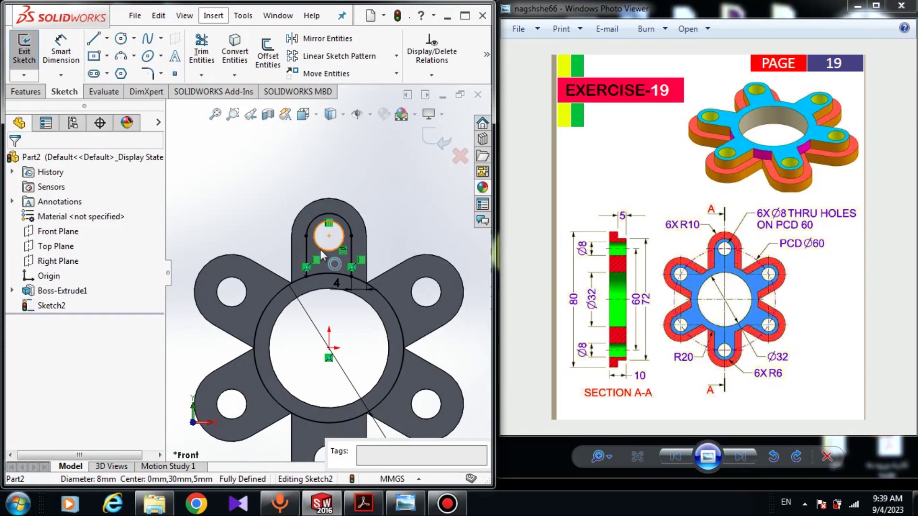
Start a circular sketch pattern centred on the origin.
{"action": "left_click", "coordinate": [396, 56]}
{"action": "left_click", "coordinate": [373, 85]}
{"action": "left_click", "coordinate": [396, 55]}
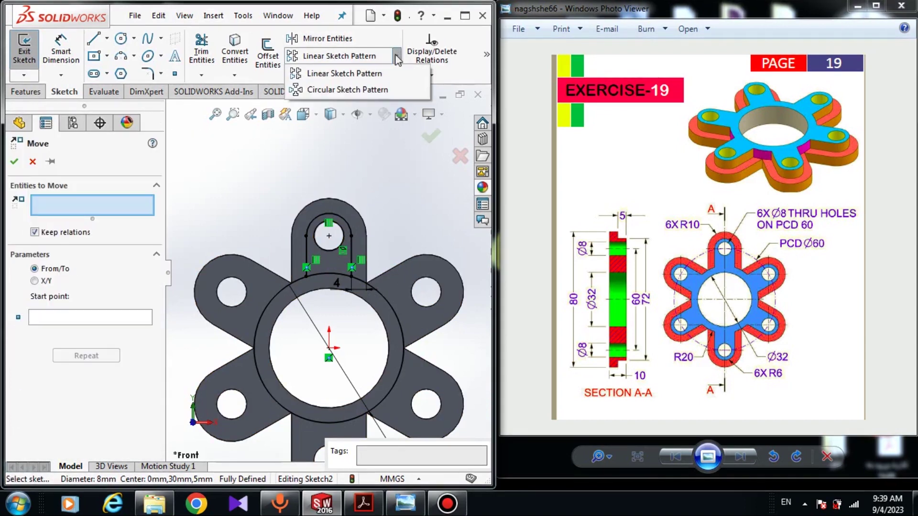
{"action": "left_click", "coordinate": [339, 87]}
{"action": "scroll", "coordinate": [335, 240], "scroll_direction": "down", "scroll_amount": 5}
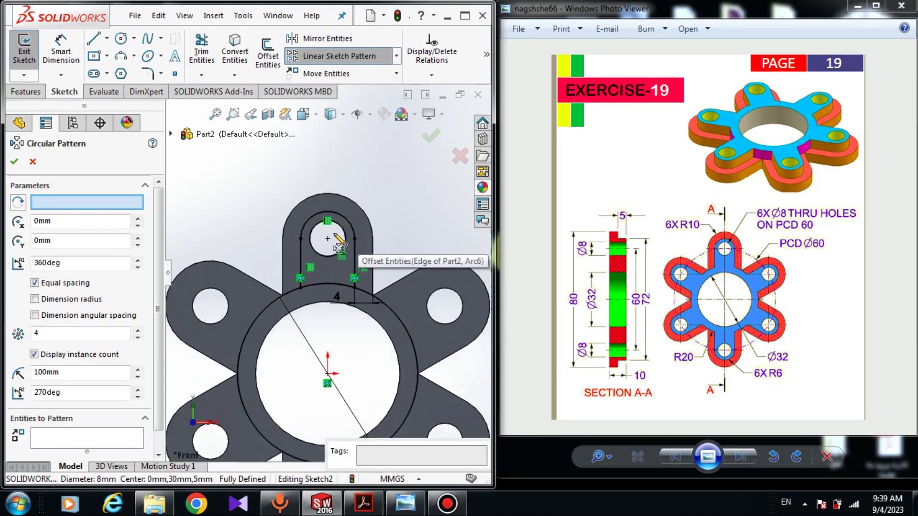
{"action": "scroll", "coordinate": [329, 273], "scroll_direction": "up", "scroll_amount": 5}
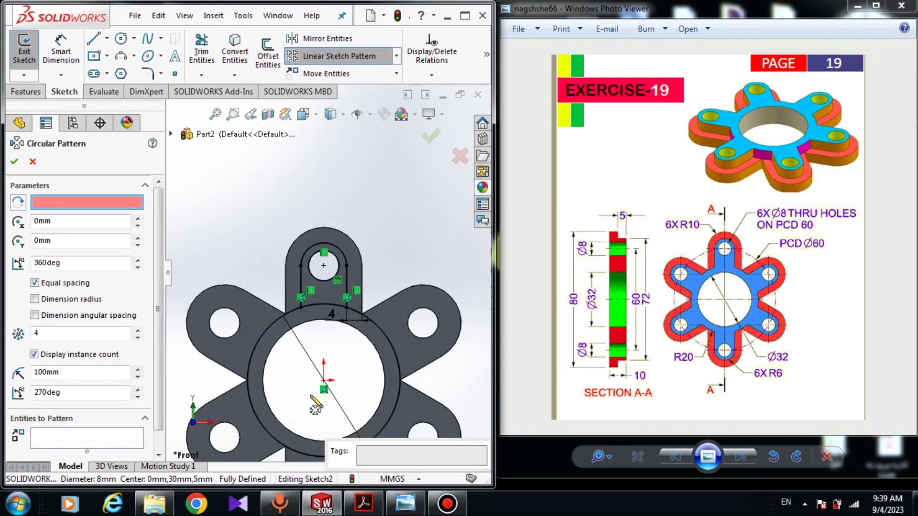
{"action": "left_click", "coordinate": [324, 381]}
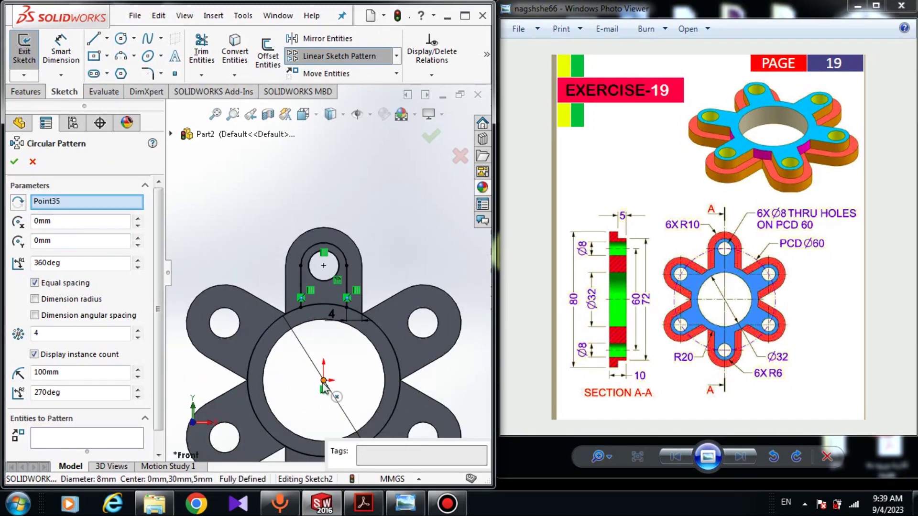
Pattern the top arm's hole circle, rounded inner end and two side lines as six equally spaced instances over 360 degrees.
{"action": "left_click", "coordinate": [98, 436]}
{"action": "scroll", "coordinate": [344, 246], "scroll_direction": "down", "scroll_amount": 4}
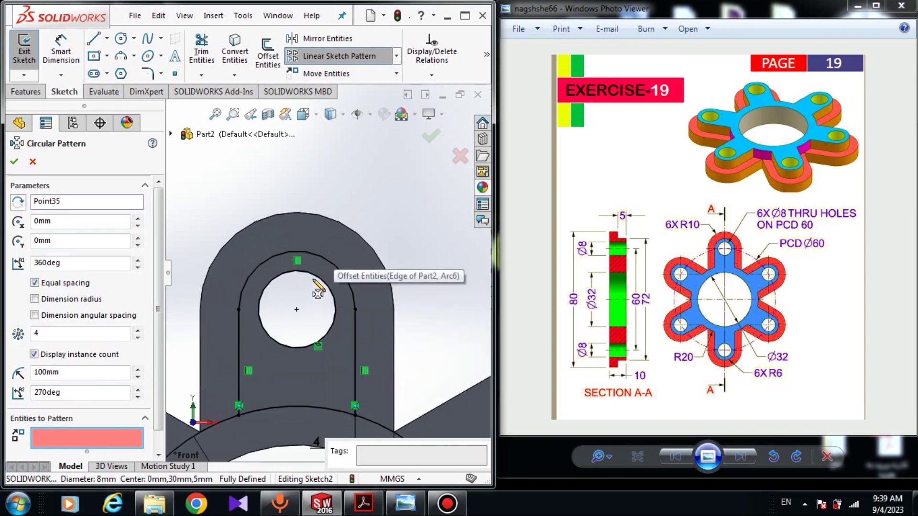
{"action": "left_click", "coordinate": [315, 283]}
{"action": "left_click", "coordinate": [341, 275]}
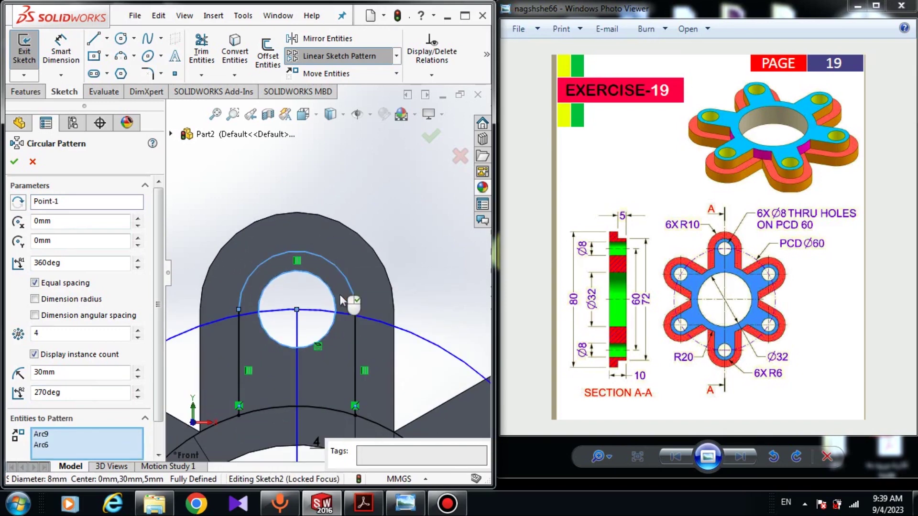
{"action": "left_click", "coordinate": [355, 338]}
{"action": "left_click", "coordinate": [239, 346]}
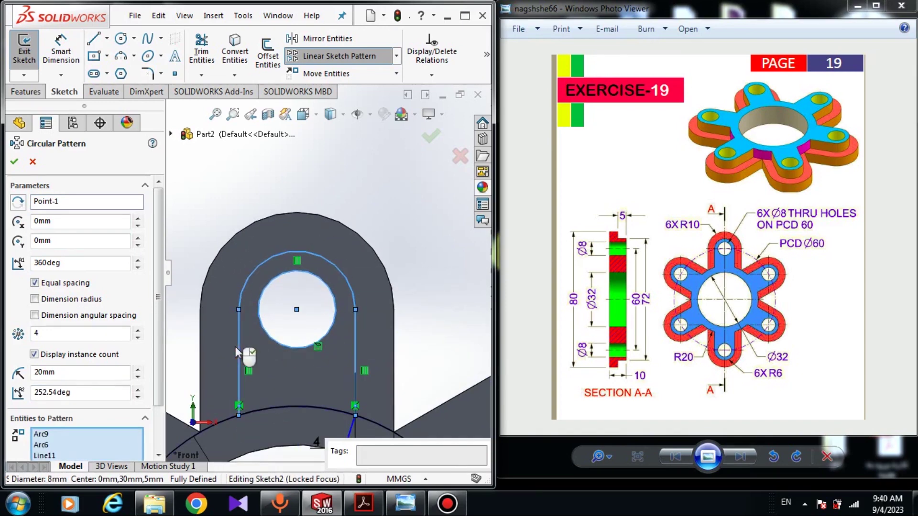
{"action": "scroll", "coordinate": [185, 363], "scroll_direction": "up", "scroll_amount": 3}
{"action": "scroll", "coordinate": [188, 369], "scroll_direction": "up", "scroll_amount": 3}
{"action": "double_click", "coordinate": [58, 334]}
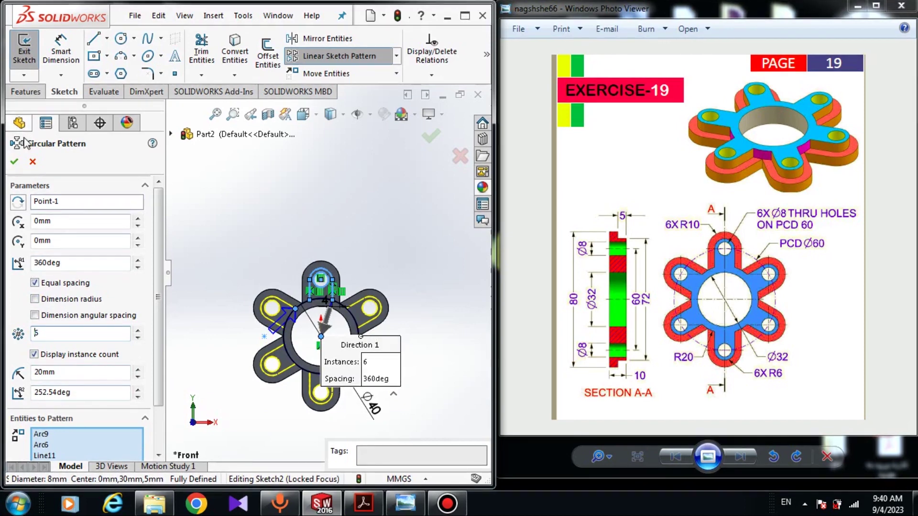
{"action": "key", "text": "Return"}
{"action": "scroll", "coordinate": [359, 334], "scroll_direction": "down", "scroll_amount": 3}
{"action": "scroll", "coordinate": [349, 316], "scroll_direction": "up", "scroll_amount": 2}
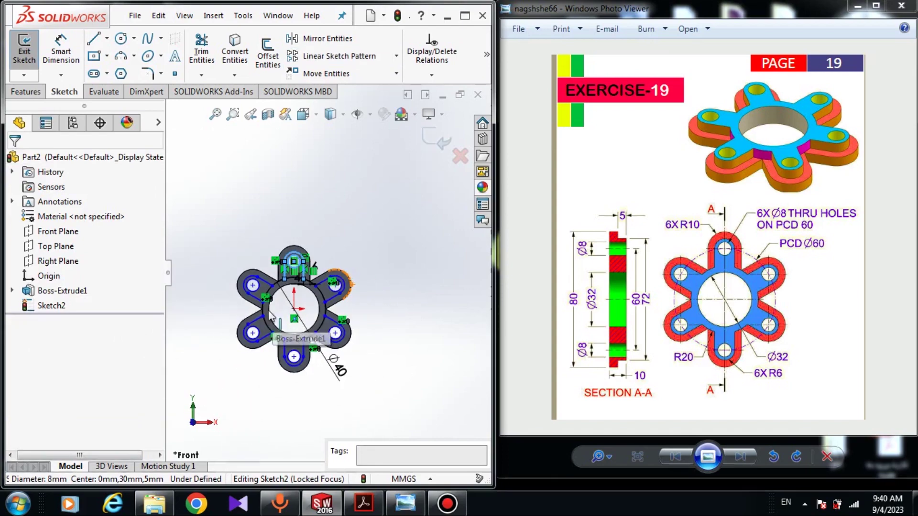
{"action": "scroll", "coordinate": [408, 389], "scroll_direction": "down", "scroll_amount": 5}
{"action": "scroll", "coordinate": [344, 409], "scroll_direction": "up", "scroll_amount": 3}
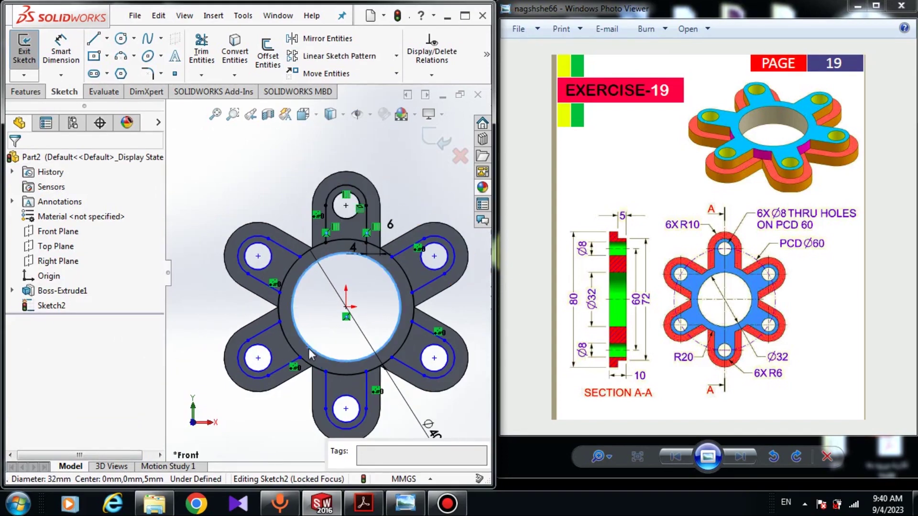
{"action": "scroll", "coordinate": [297, 266], "scroll_direction": "down", "scroll_amount": 3}
{"action": "left_click", "coordinate": [309, 276]}
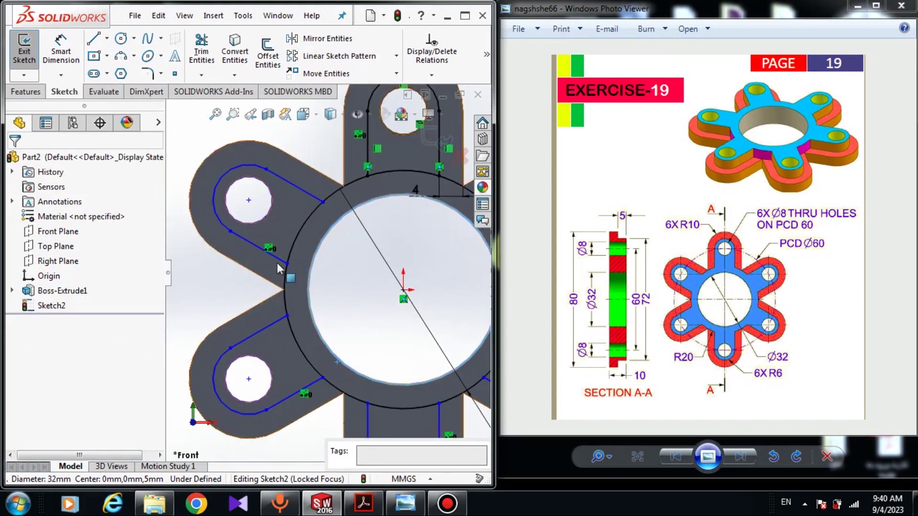
{"action": "left_click", "coordinate": [287, 263], "text": "ctrl"}
{"action": "left_click", "coordinate": [293, 248], "text": "ctrl"}
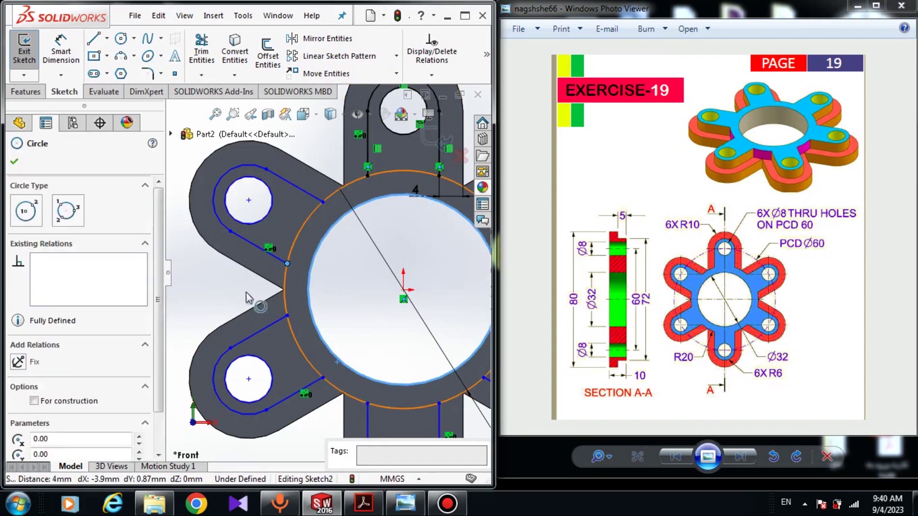
{"action": "left_click", "coordinate": [228, 297]}
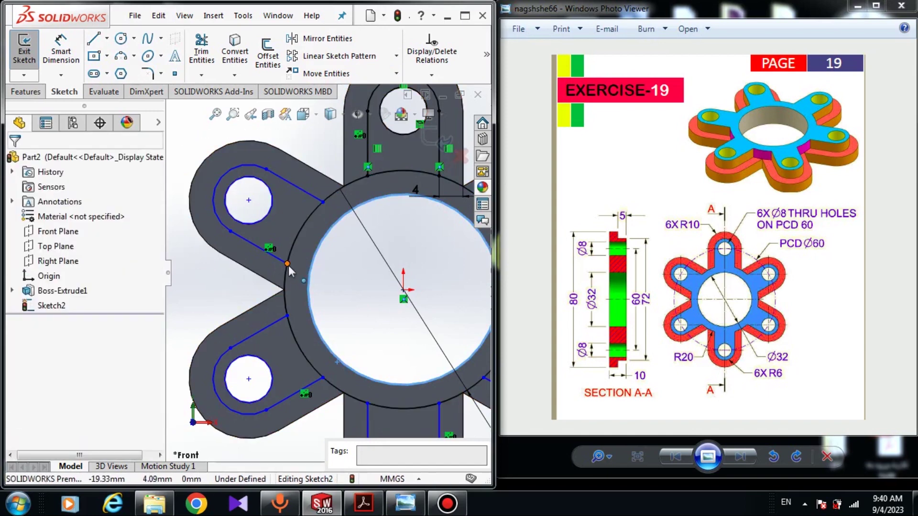
Make the inner ends of the upper-left arm's two patterned side lines coincident with the 40 mm circle.
{"action": "left_click", "coordinate": [288, 264]}
{"action": "left_click", "coordinate": [289, 249], "text": "ctrl"}
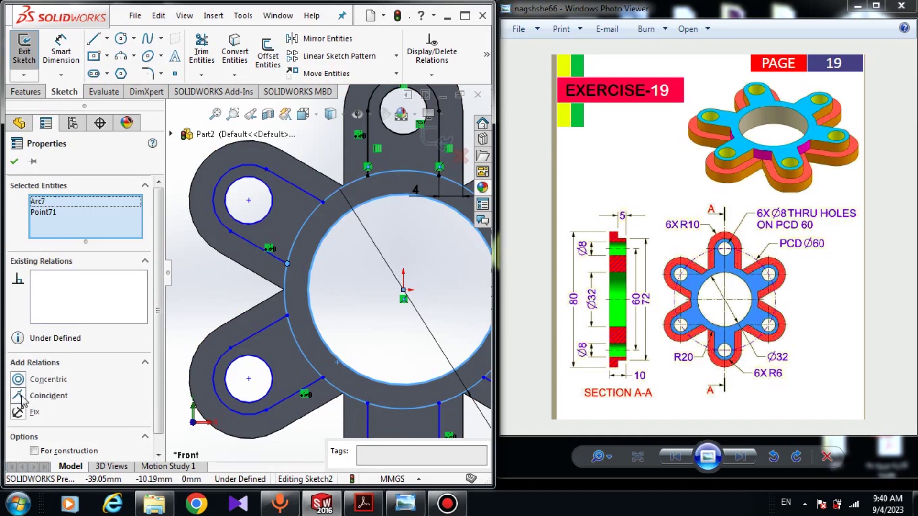
{"action": "left_click", "coordinate": [19, 397]}
{"action": "key", "text": "Escape"}
{"action": "left_click", "coordinate": [321, 201]}
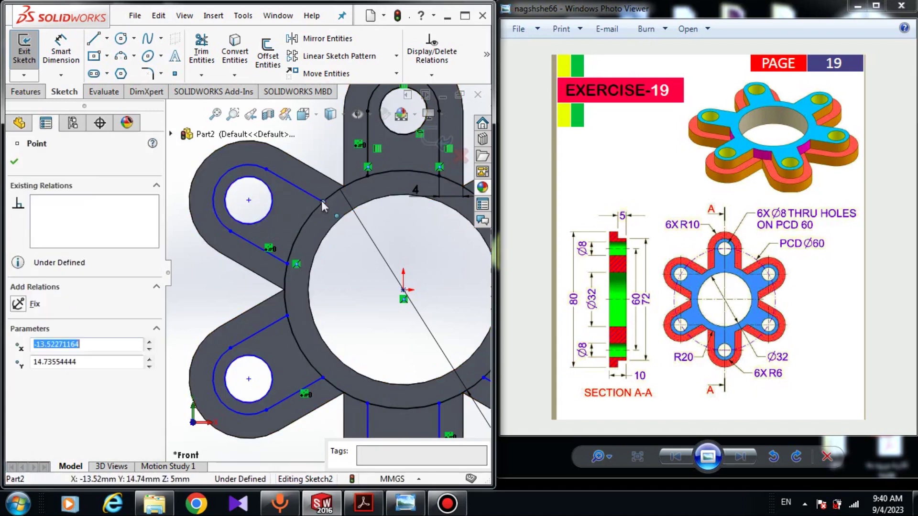
{"action": "left_click", "coordinate": [311, 212], "text": "ctrl"}
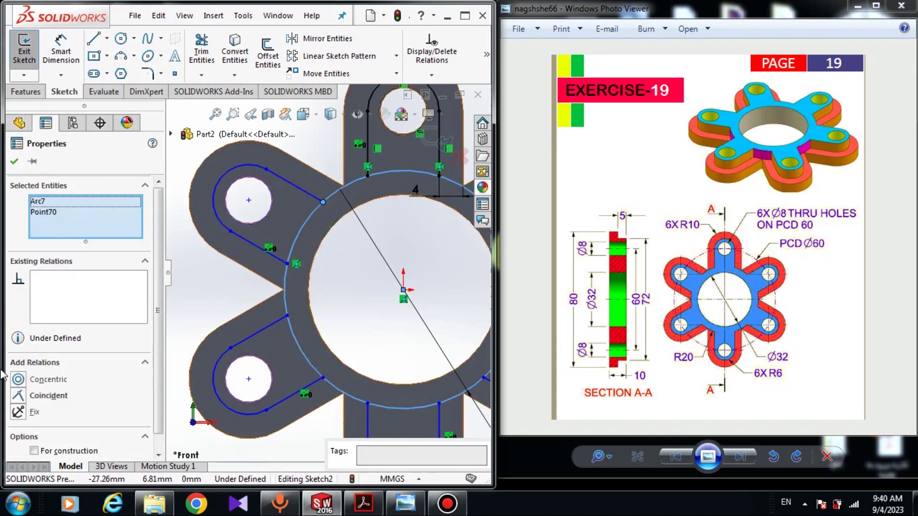
{"action": "left_click", "coordinate": [20, 397]}
{"action": "key", "text": "Escape"}
Hide the sketch relations and sketch dimensions in the graphics view.
{"action": "scroll", "coordinate": [326, 272], "scroll_direction": "up", "scroll_amount": 6}
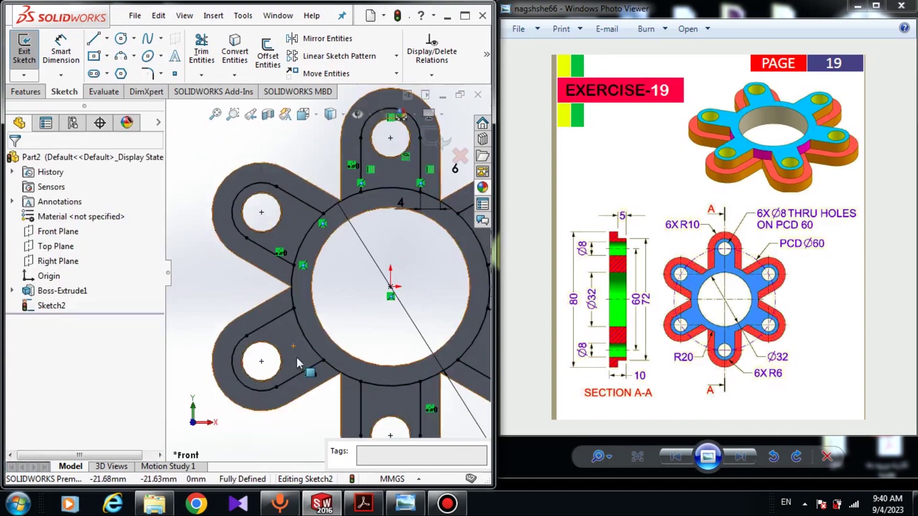
{"action": "scroll", "coordinate": [371, 317], "scroll_direction": "down", "scroll_amount": 4}
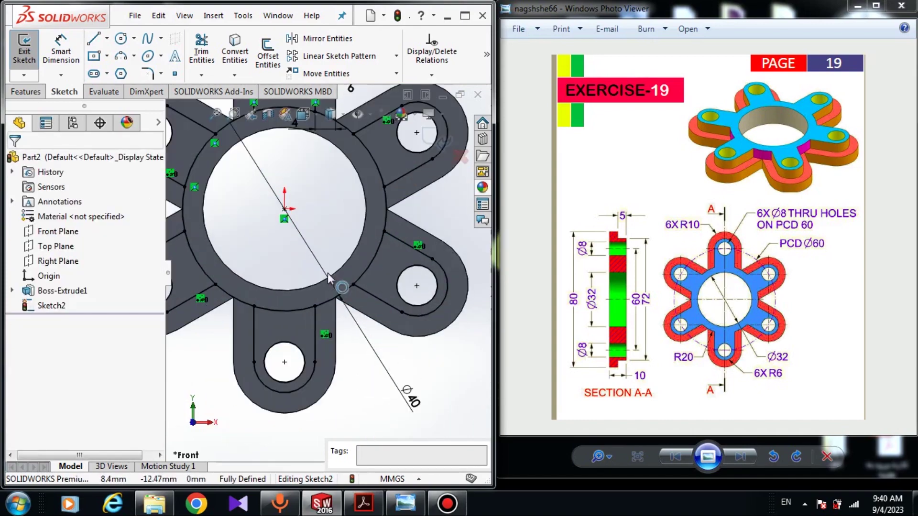
{"action": "scroll", "coordinate": [348, 287], "scroll_direction": "up", "scroll_amount": 3}
{"action": "scroll", "coordinate": [349, 323], "scroll_direction": "down", "scroll_amount": 3}
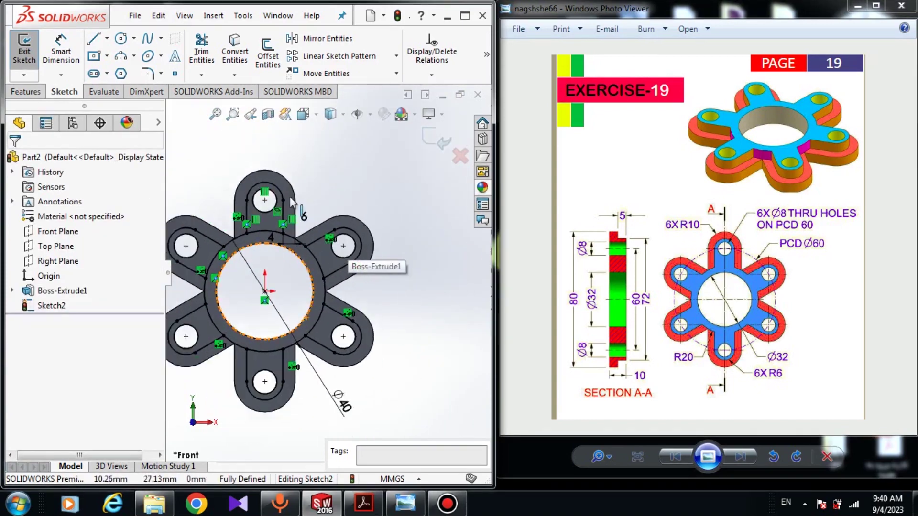
{"action": "scroll", "coordinate": [337, 340], "scroll_direction": "up", "scroll_amount": 3}
{"action": "scroll", "coordinate": [325, 345], "scroll_direction": "down", "scroll_amount": 1}
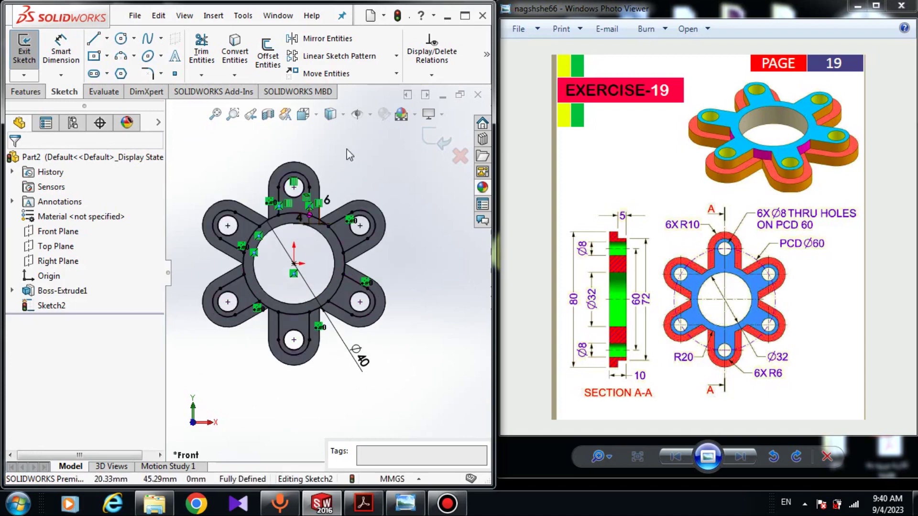
{"action": "left_click", "coordinate": [369, 114]}
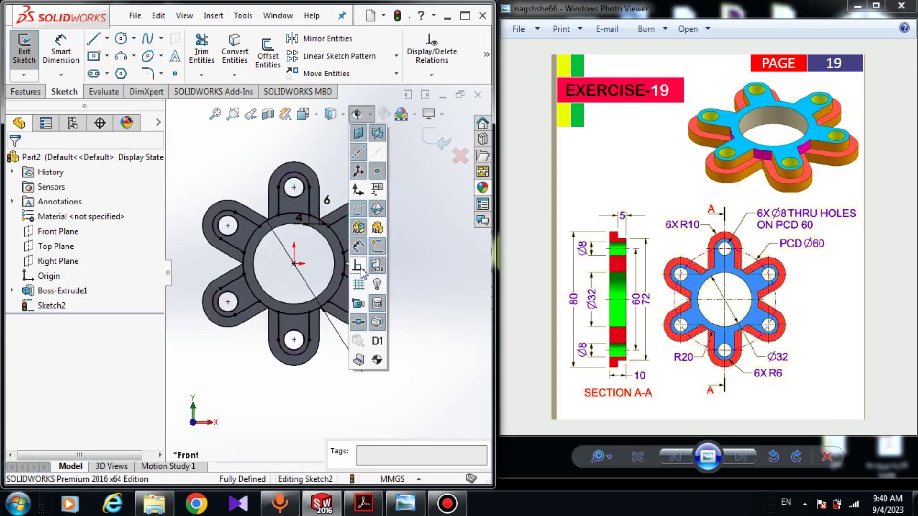
{"action": "left_click", "coordinate": [364, 252]}
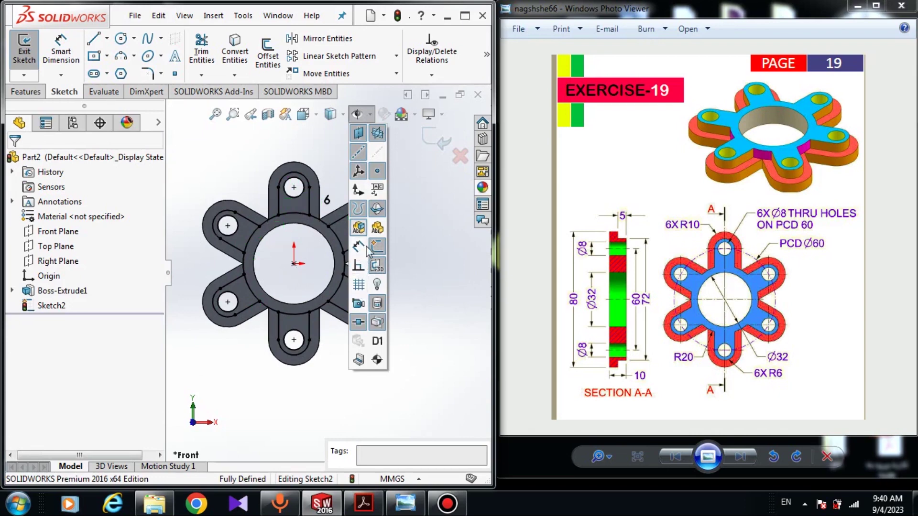
{"action": "left_click", "coordinate": [423, 274]}
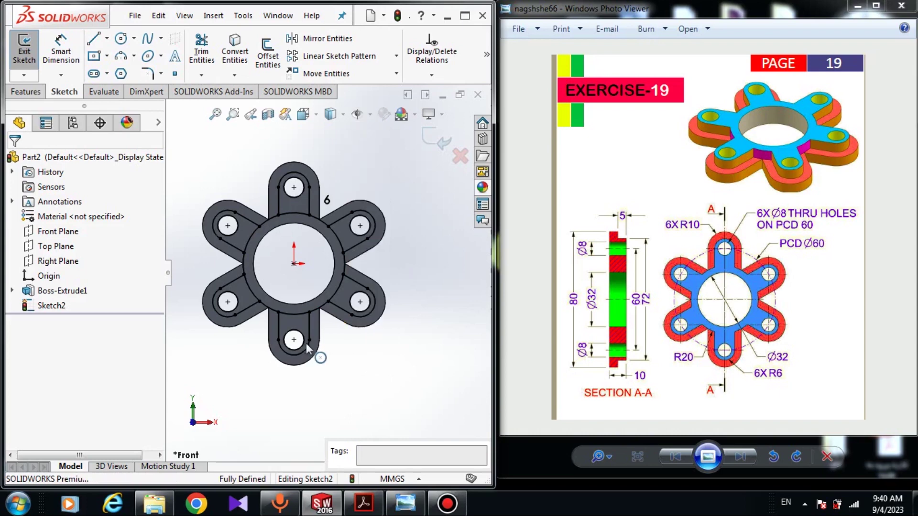
Extrude the six inner arm regions and the ring region around the 32 mm bore 5 mm blind, merged with the base.
{"action": "left_click", "coordinate": [25, 91]}
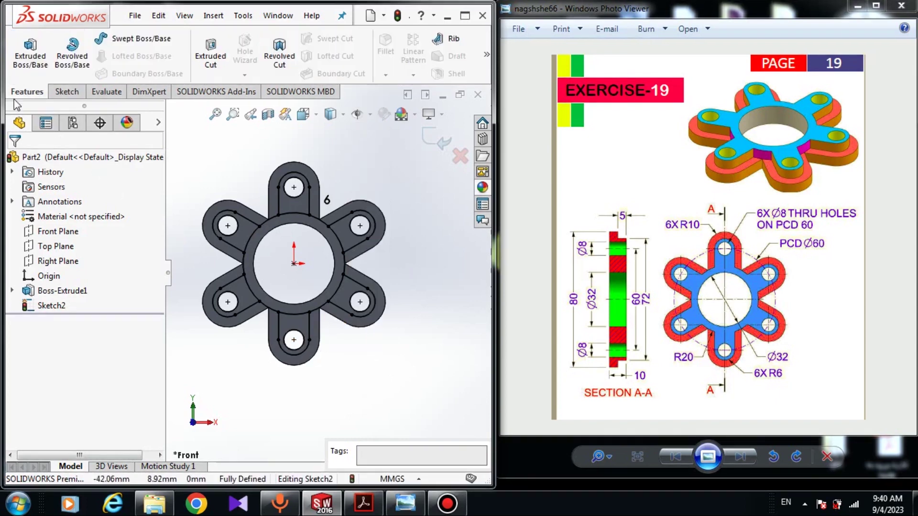
{"action": "left_click", "coordinate": [30, 65]}
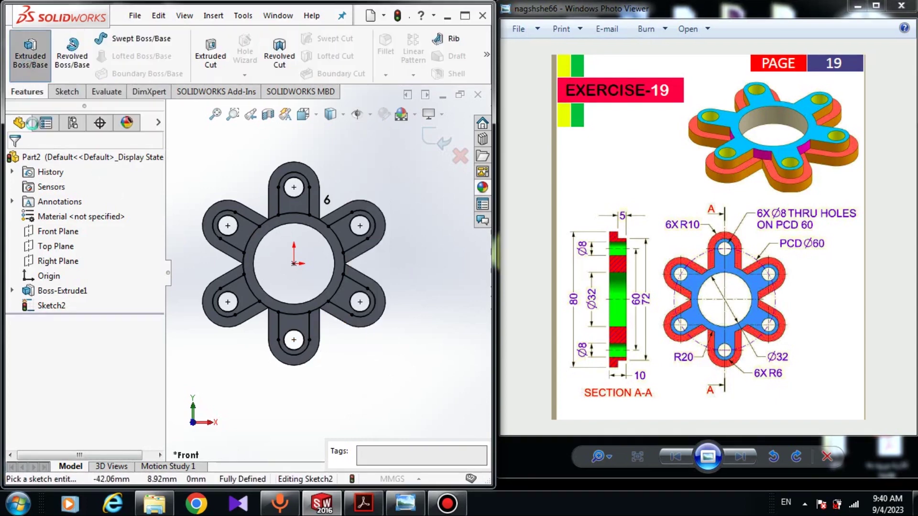
{"action": "middle_click_drag", "start_coordinate": [342, 248], "coordinate": [327, 269]}
{"action": "scroll", "coordinate": [327, 269], "scroll_direction": "up", "scroll_amount": 1}
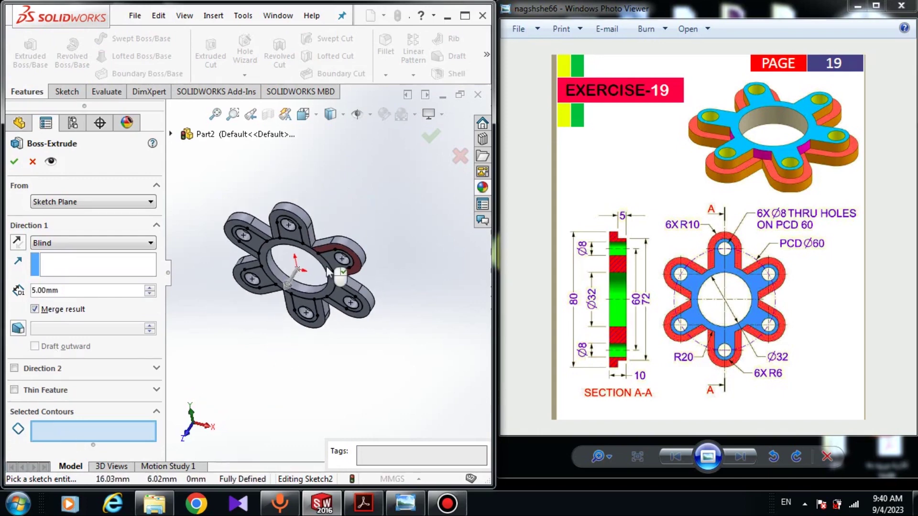
{"action": "scroll", "coordinate": [327, 269], "scroll_direction": "down", "scroll_amount": 4}
{"action": "left_click", "coordinate": [257, 208]}
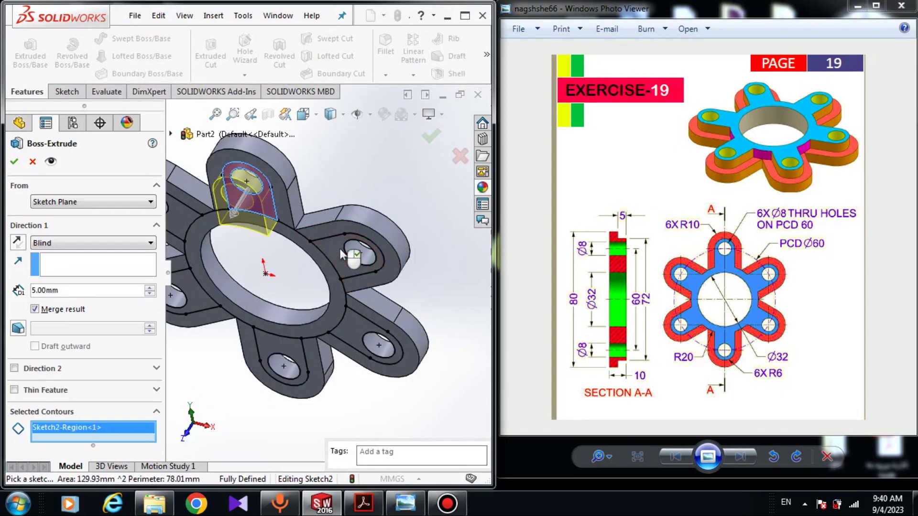
{"action": "left_click", "coordinate": [335, 265]}
{"action": "left_click", "coordinate": [347, 333]}
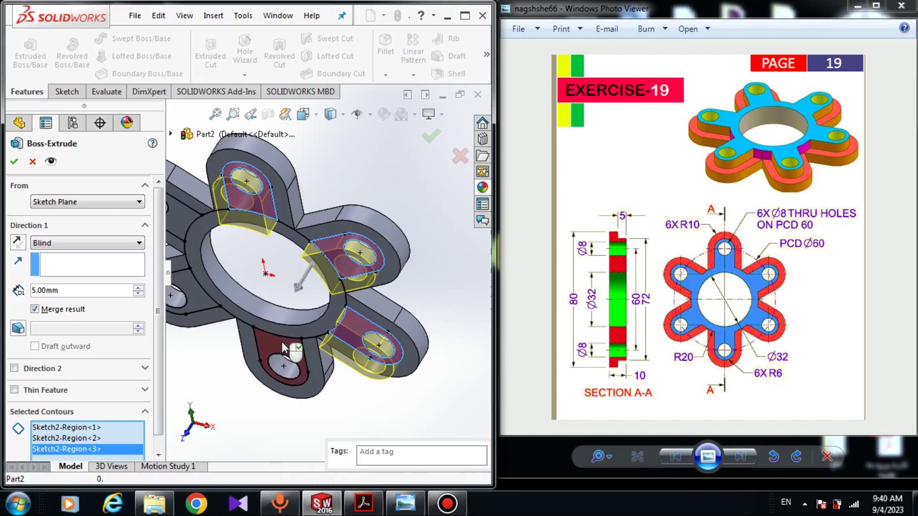
{"action": "left_click", "coordinate": [270, 351]}
{"action": "left_click", "coordinate": [205, 299]}
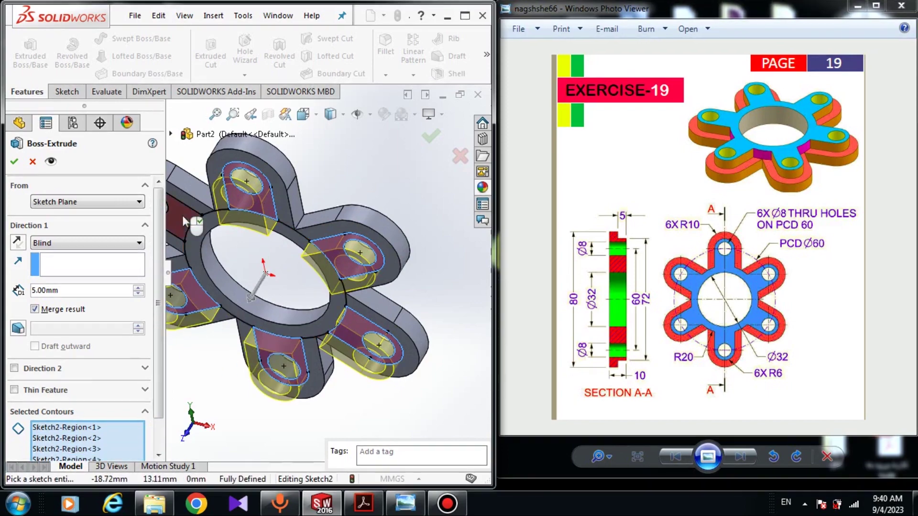
{"action": "left_click", "coordinate": [182, 215]}
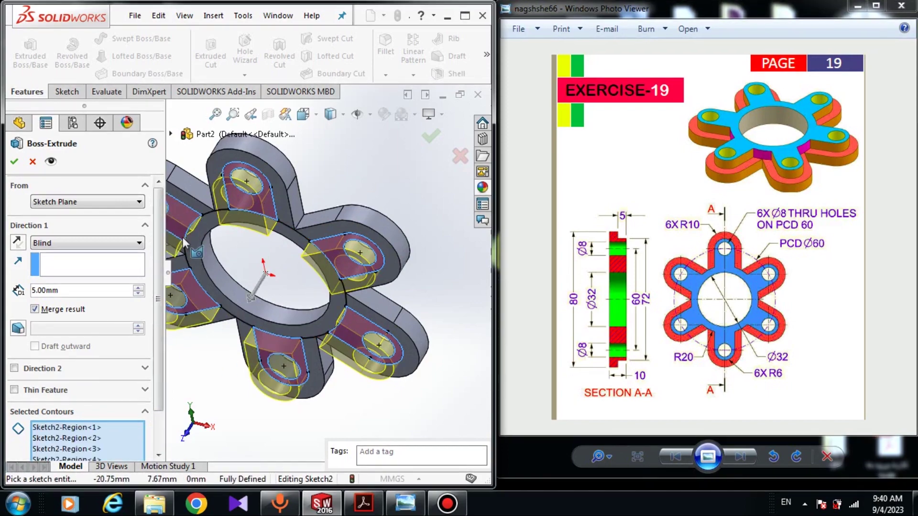
{"action": "left_click", "coordinate": [226, 220]}
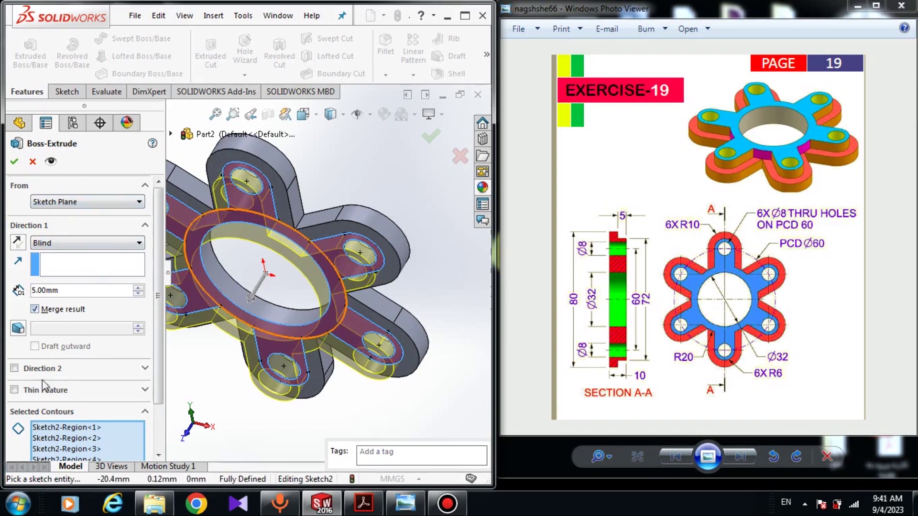
{"action": "left_click", "coordinate": [14, 160]}
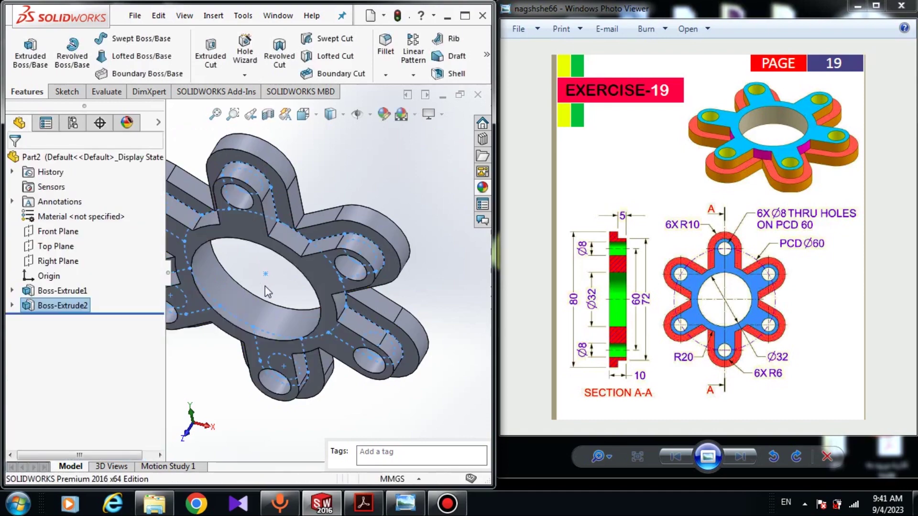
Colour the base extrusion, Boss-Extrude1, dark red from the standard colour swatches.
{"action": "middle_click_drag", "start_coordinate": [306, 346], "coordinate": [236, 321]}
{"action": "left_click", "coordinate": [298, 418]}
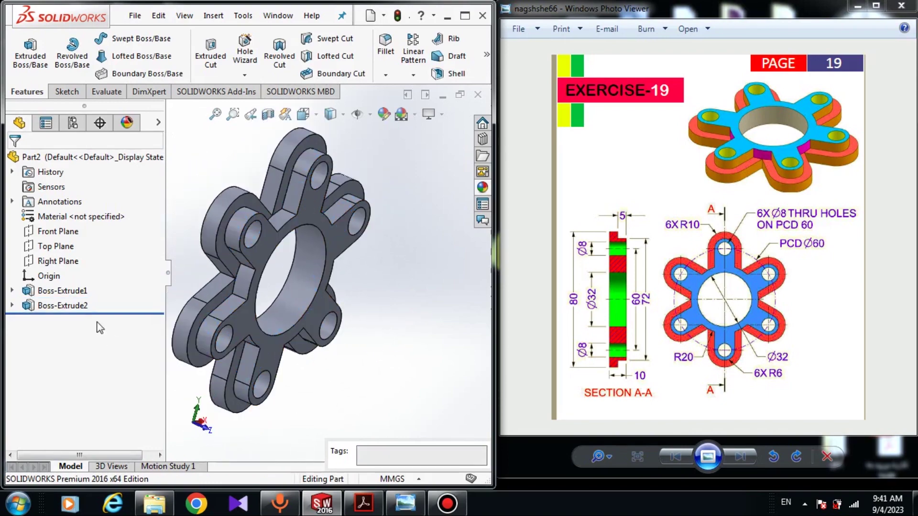
{"action": "left_click", "coordinate": [63, 291]}
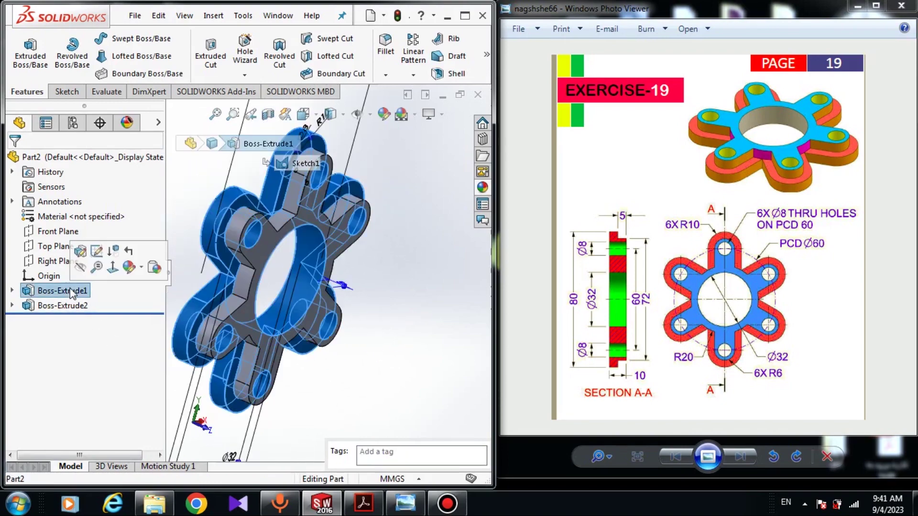
{"action": "left_click", "coordinate": [383, 116]}
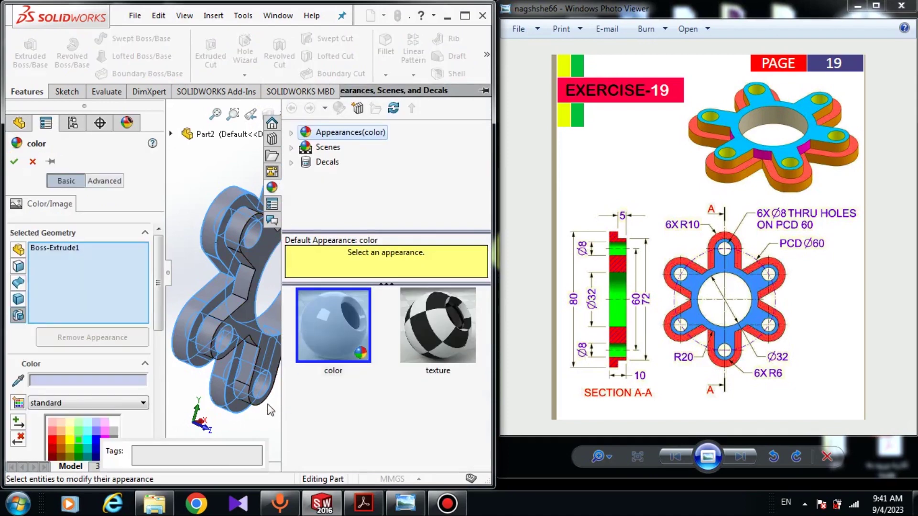
{"action": "left_click", "coordinate": [53, 448]}
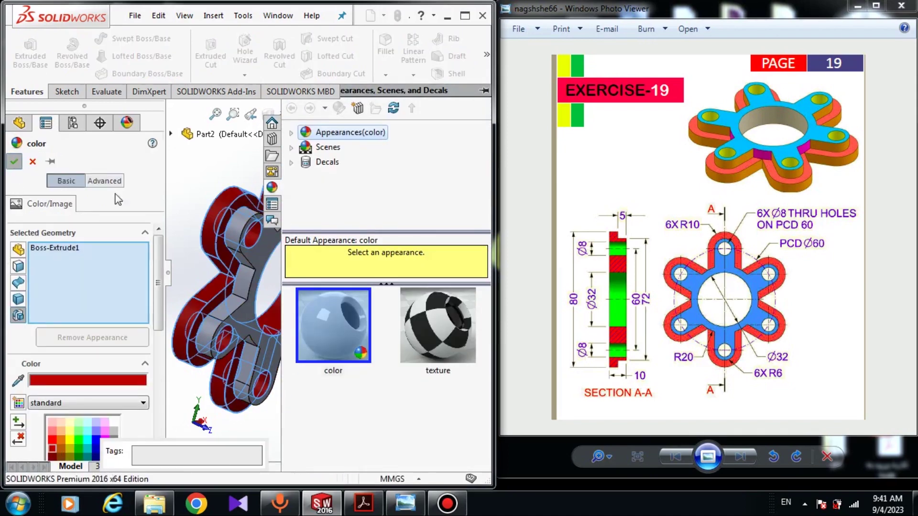
{"action": "left_click", "coordinate": [14, 161]}
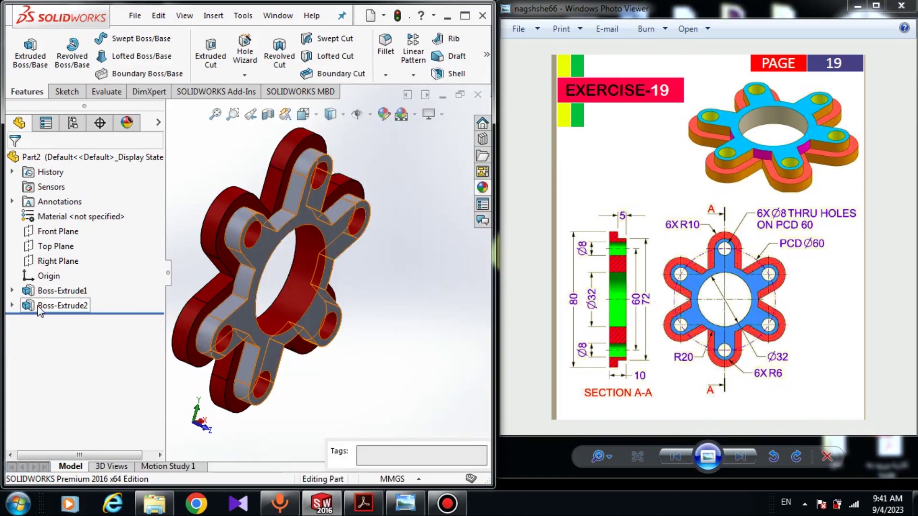
Colour the raised inner profile, Boss-Extrude2, blue from the standard swatches and clear the selection.
{"action": "left_click", "coordinate": [43, 308]}
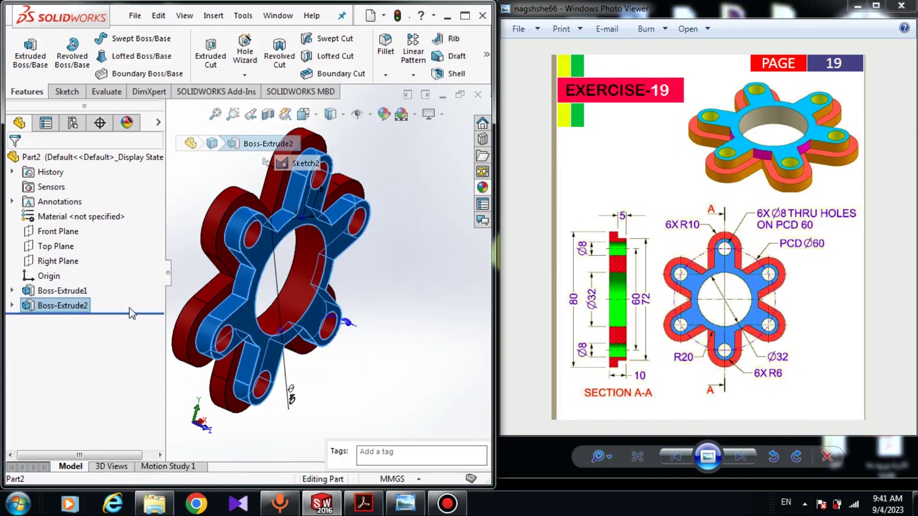
{"action": "left_click", "coordinate": [389, 116]}
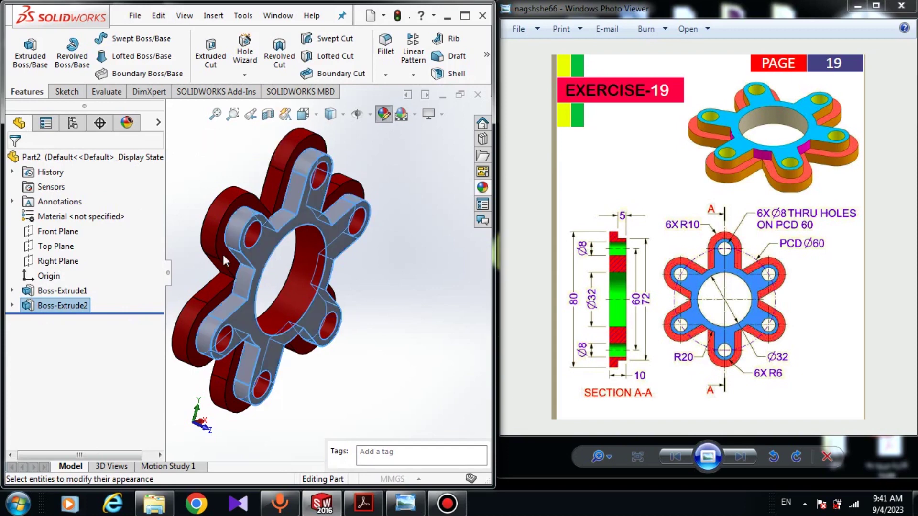
{"action": "left_click", "coordinate": [93, 443]}
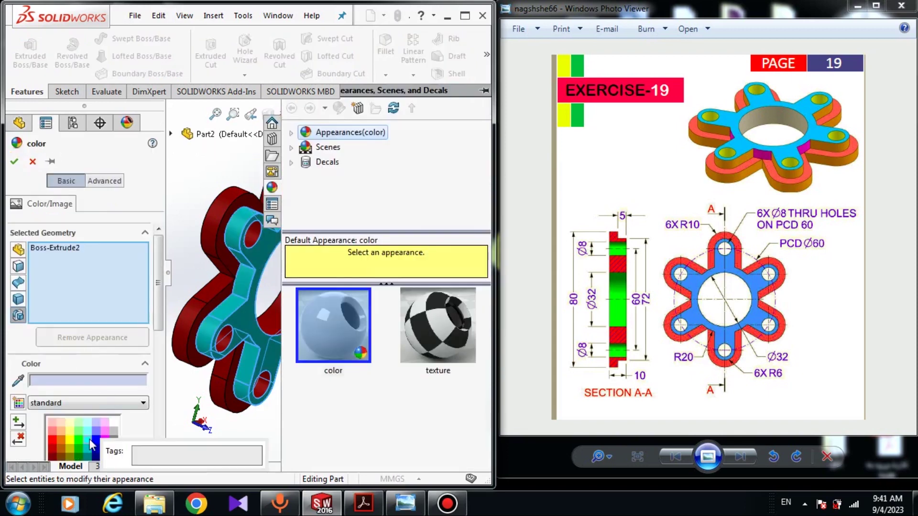
{"action": "left_click", "coordinate": [96, 440]}
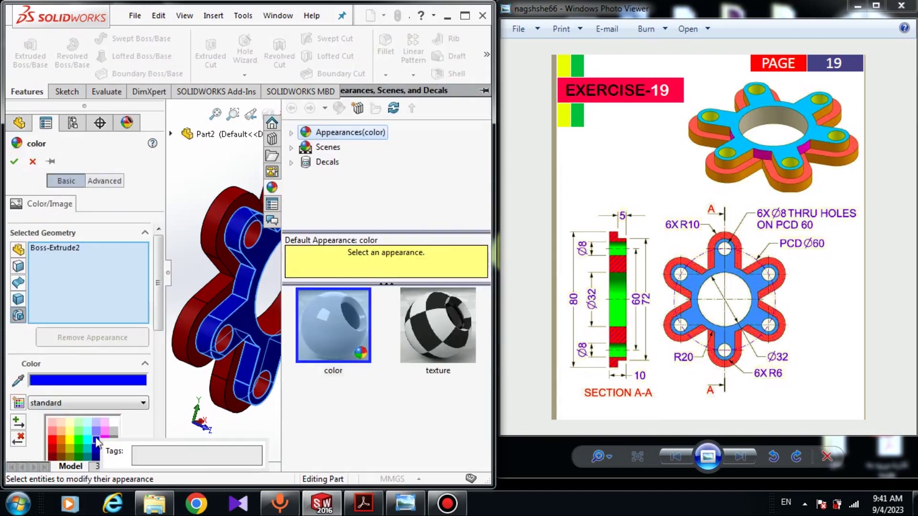
{"action": "left_click", "coordinate": [15, 162]}
{"action": "left_click", "coordinate": [271, 253]}
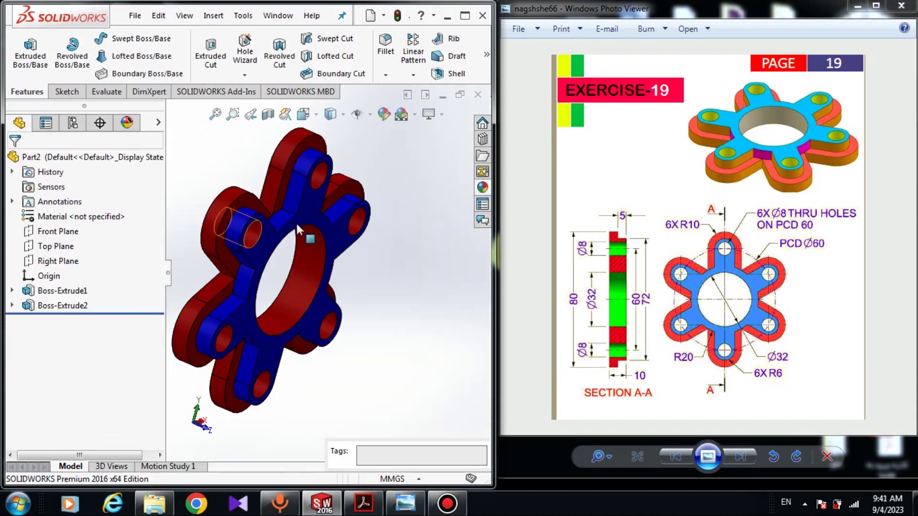
Colour the cylindrical hole faces of the upper-left, top, upper-right and lower-right arms bright green.
{"action": "left_click", "coordinate": [252, 235]}
{"action": "left_click", "coordinate": [317, 173]}
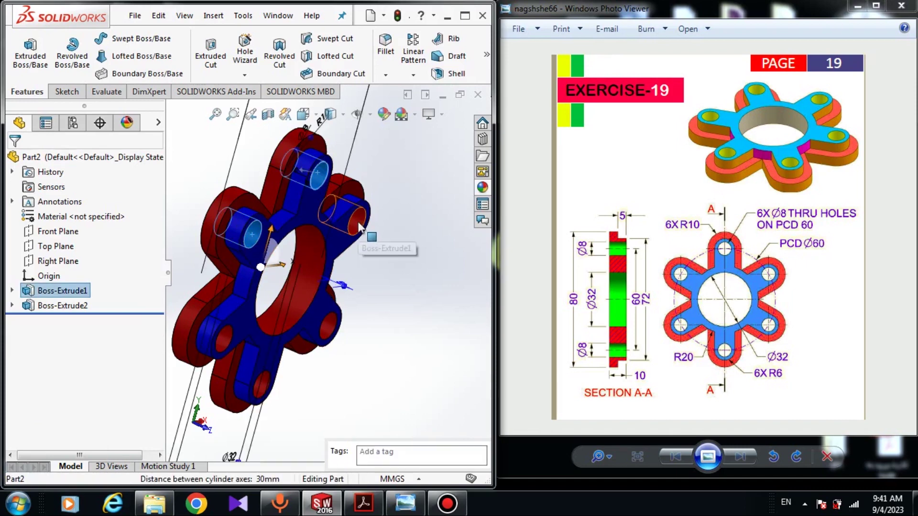
{"action": "left_click", "coordinate": [358, 225]}
{"action": "left_click", "coordinate": [329, 333]}
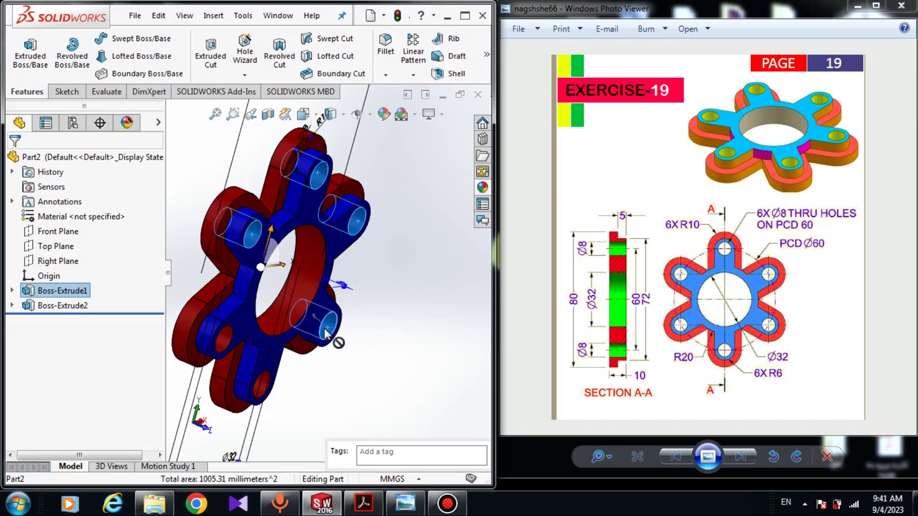
{"action": "scroll", "coordinate": [266, 383], "scroll_direction": "down", "scroll_amount": 3}
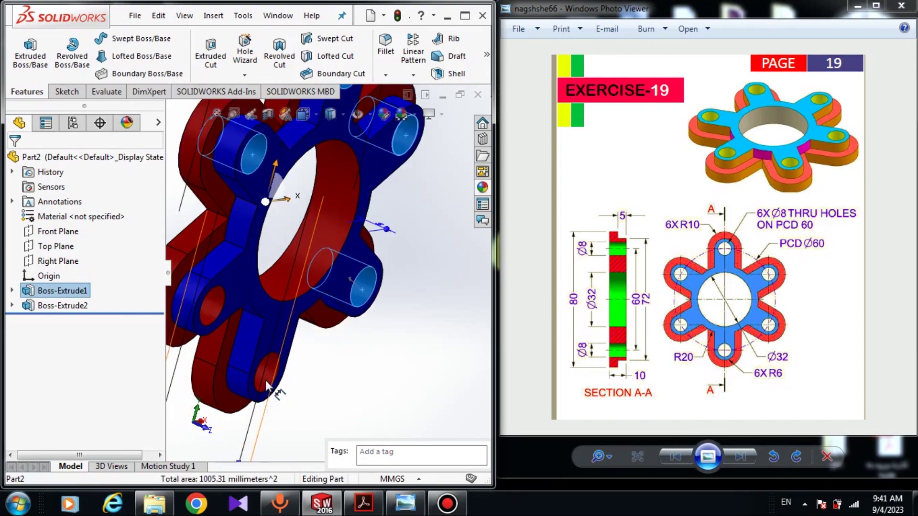
{"action": "left_click", "coordinate": [270, 354], "text": "ctrl"}
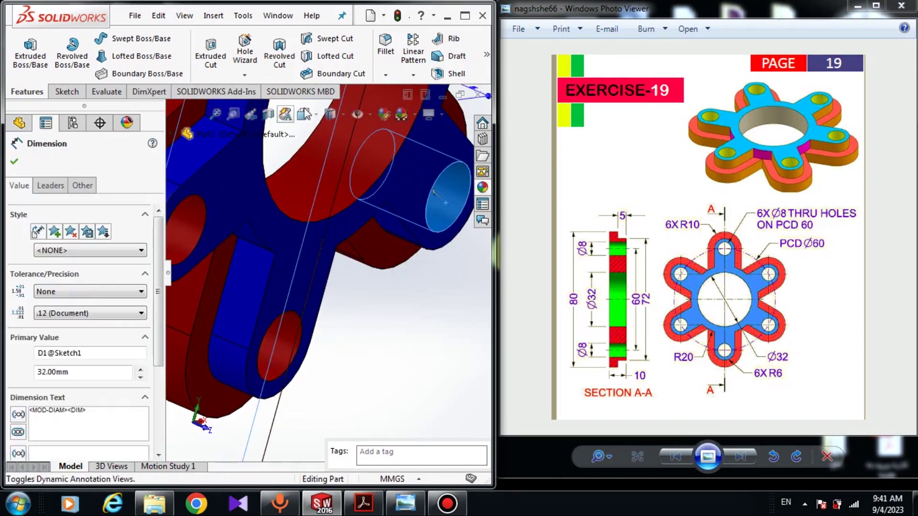
{"action": "left_click", "coordinate": [387, 119]}
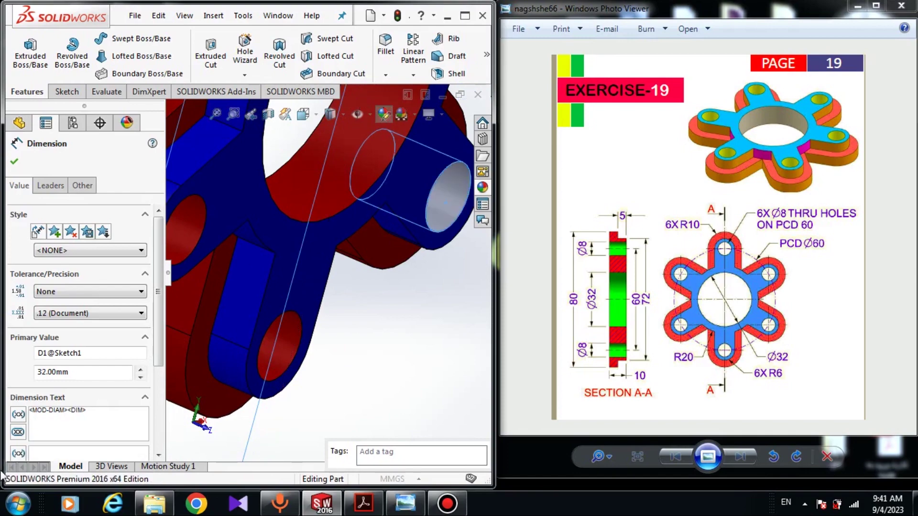
{"action": "left_click", "coordinate": [80, 445]}
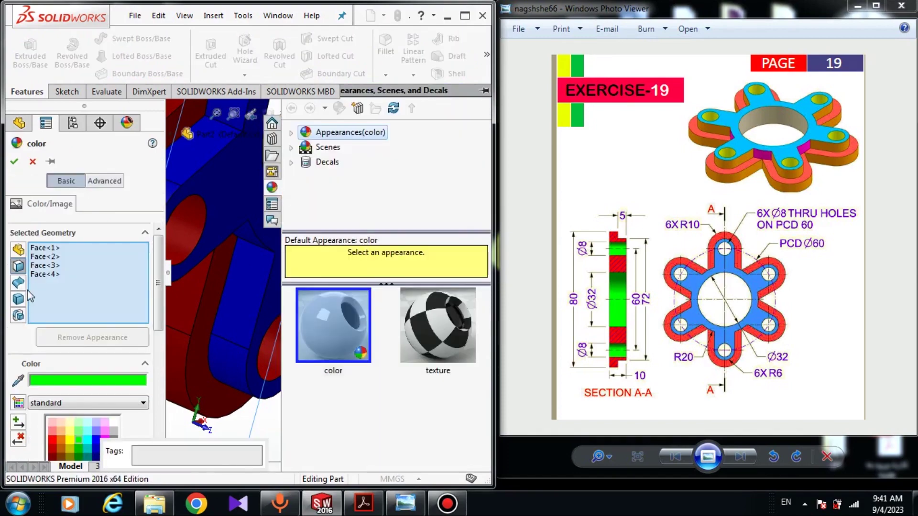
{"action": "left_click", "coordinate": [12, 161]}
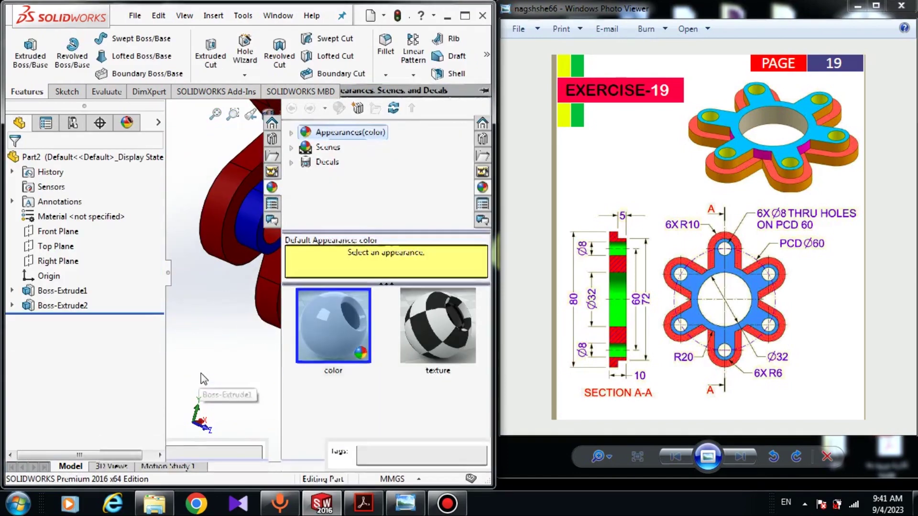
Fit the whole coloured part in view and minimize the Exercise-19 reference drawing window.
{"action": "scroll", "coordinate": [377, 225], "scroll_direction": "up", "scroll_amount": 4}
{"action": "scroll", "coordinate": [370, 191], "scroll_direction": "down", "scroll_amount": 3}
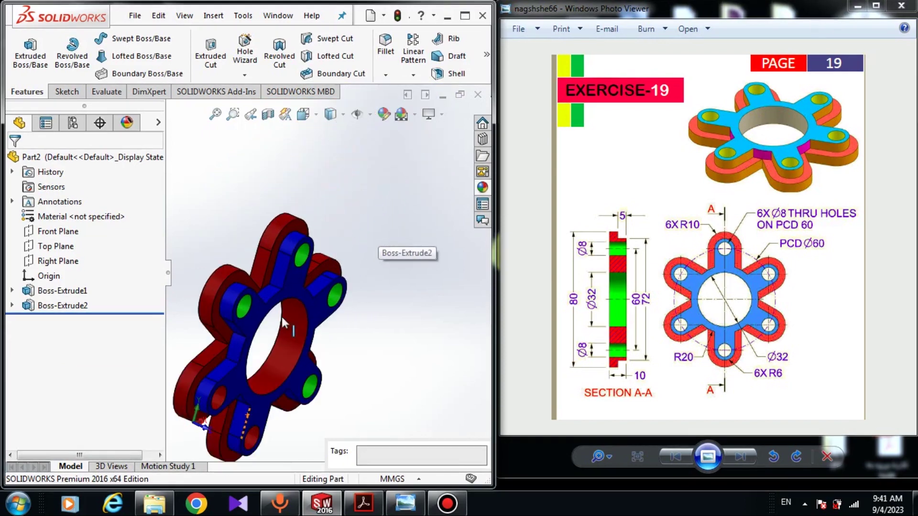
{"action": "scroll", "coordinate": [283, 316], "scroll_direction": "down", "scroll_amount": 3}
{"action": "scroll", "coordinate": [299, 315], "scroll_direction": "up", "scroll_amount": 2}
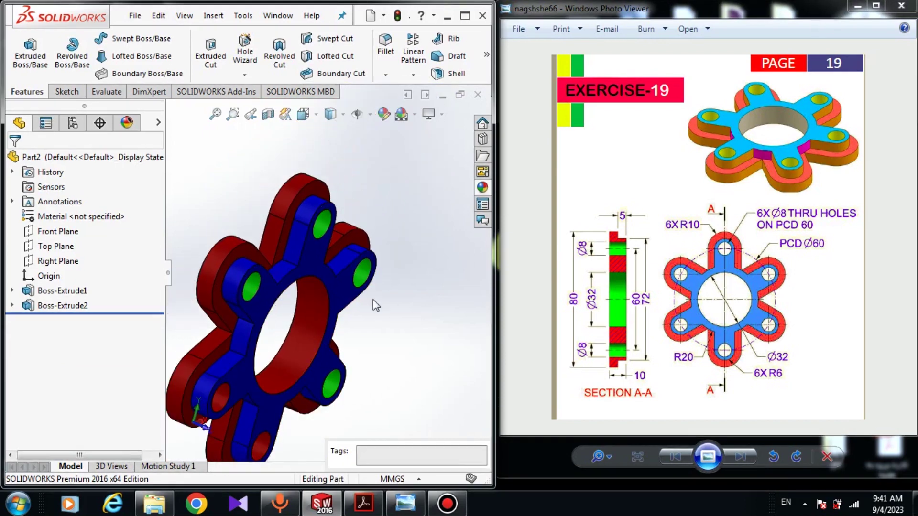
{"action": "scroll", "coordinate": [376, 305], "scroll_direction": "up", "scroll_amount": 1}
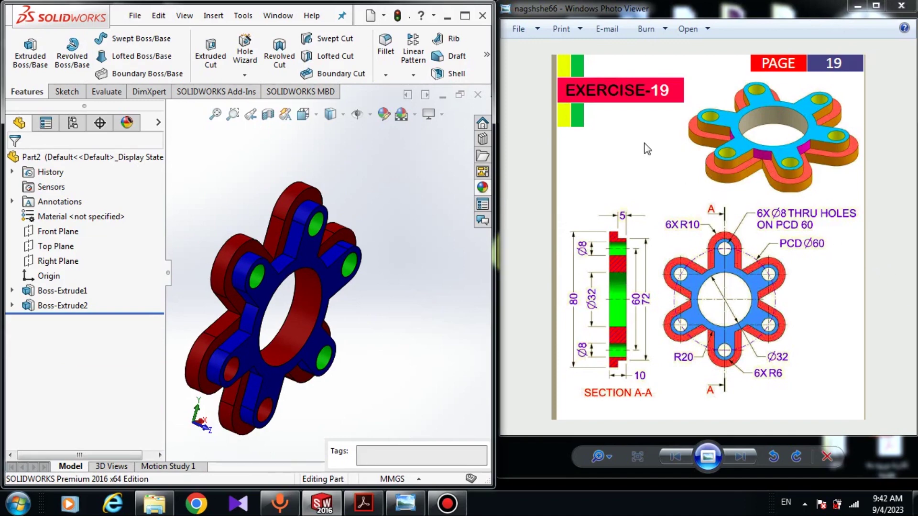
{"action": "left_click", "coordinate": [859, 10]}
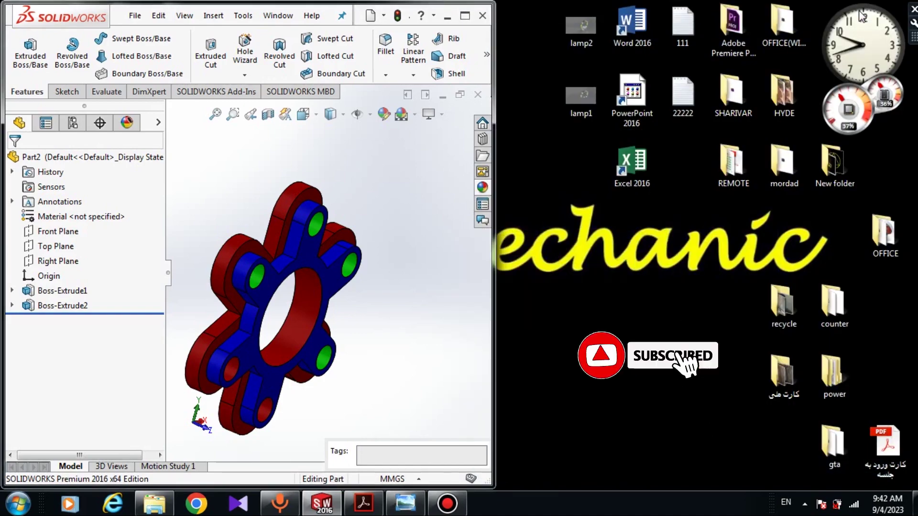